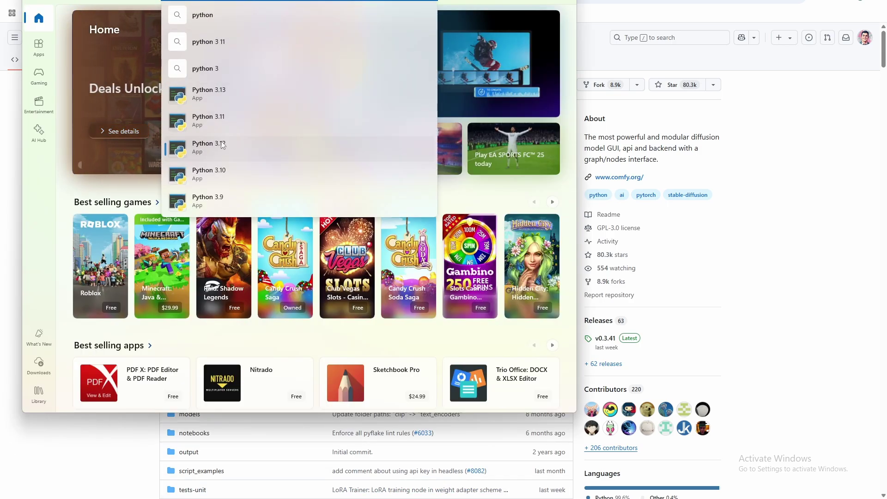
Step: View the Python 3.12 page in the Microsoft Store and return to the ComfyUI repository page
left_click(223, 146)
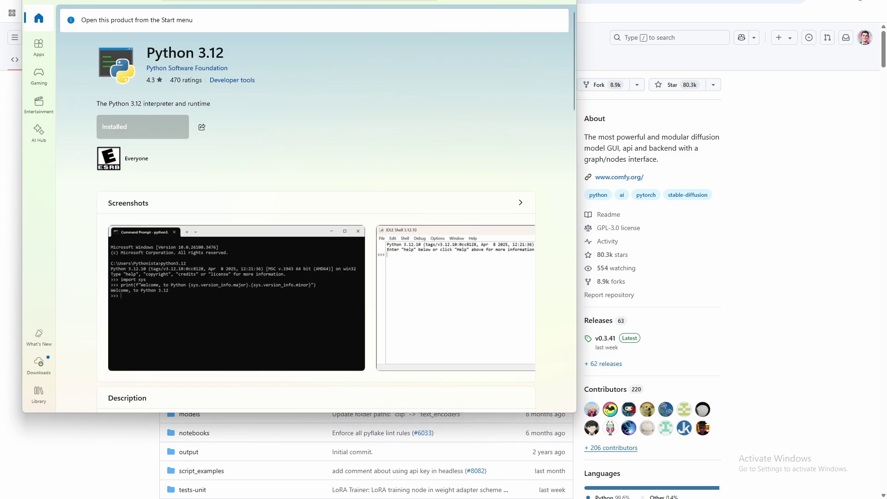
key("alt+Tab")
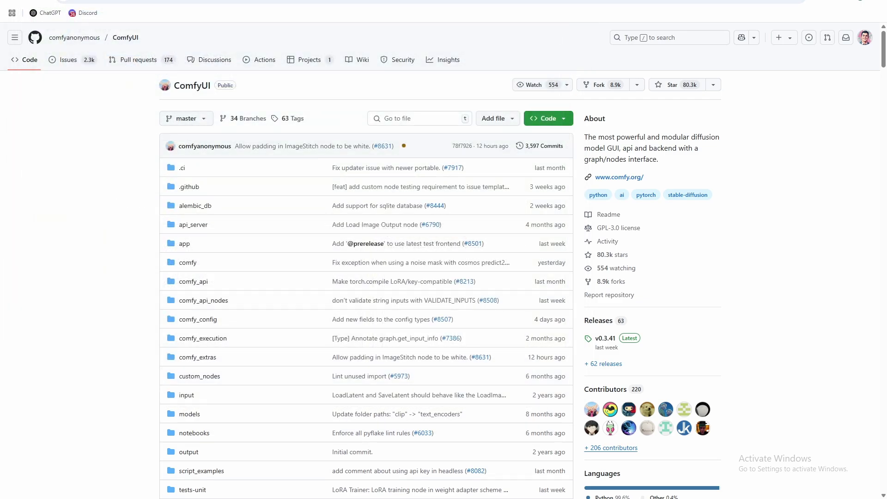
Step: Open the NVIDIA app, view its Drivers and Graphics pages, and close the app
key("super")
type("nvidia")
key("Return")
left_click(167, 90)
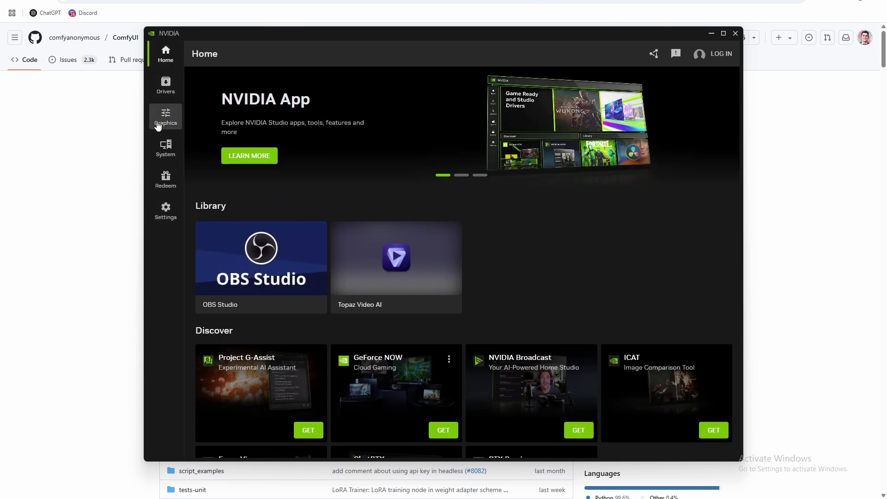
left_click(165, 117)
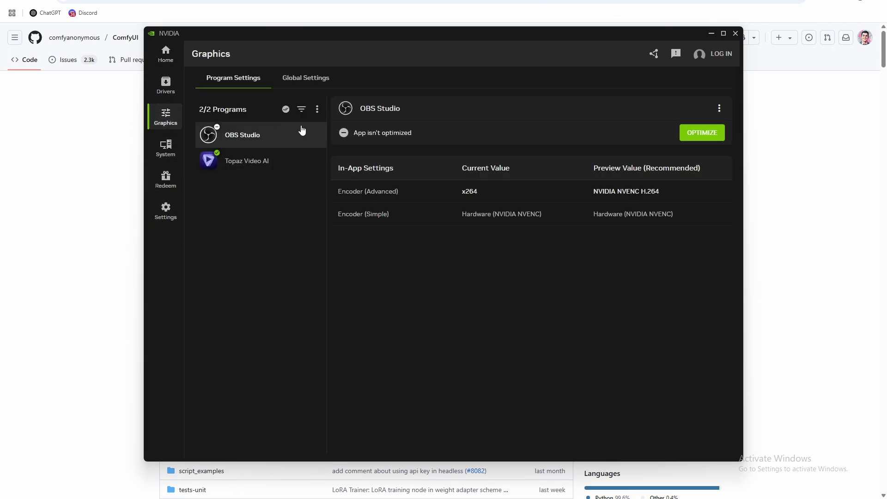
left_click(736, 33)
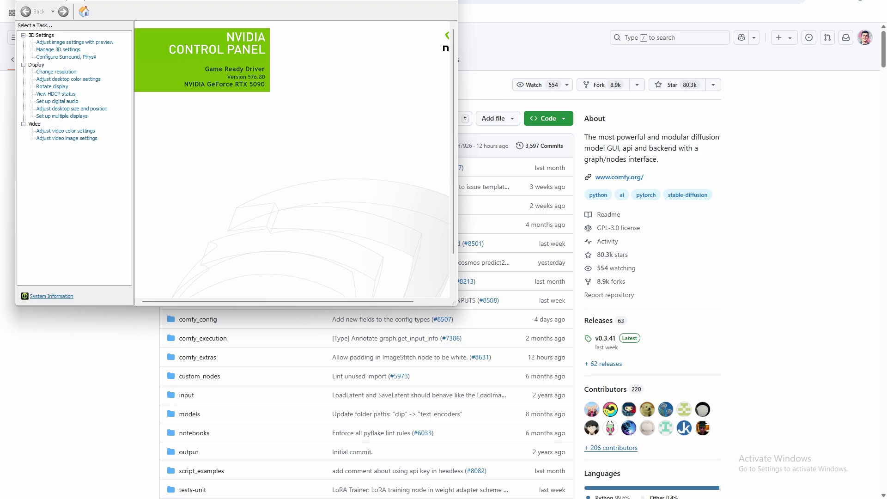
Step: Reopen the NVIDIA app to check for driver updates, and close it along with the NVIDIA Control Panel
key("super")
type("nvidia")
key("Return")
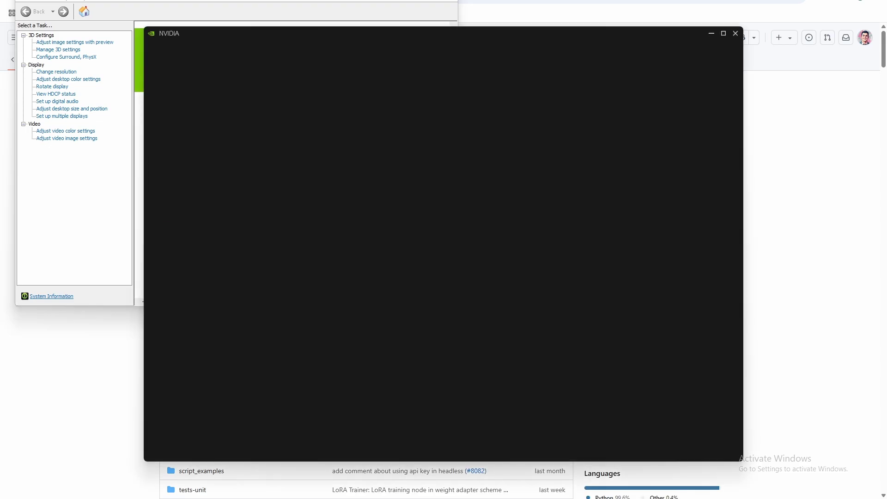
left_click_drag(269, 39, 277, 80)
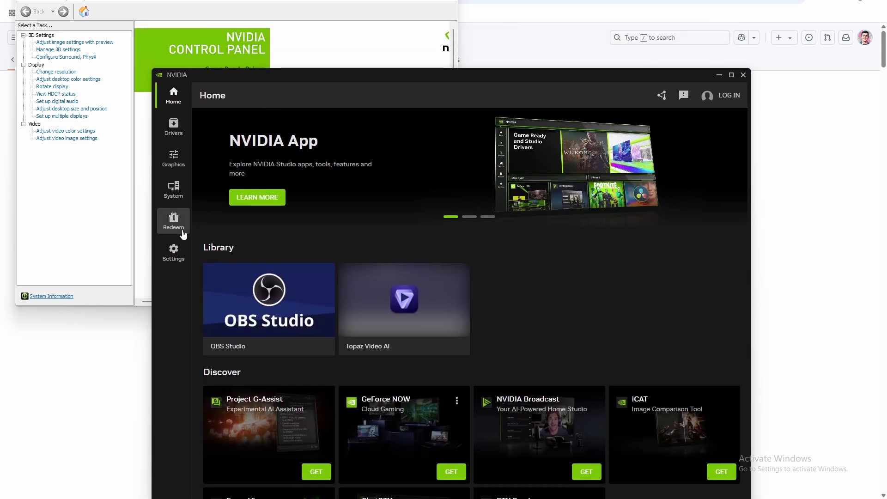
left_click(174, 127)
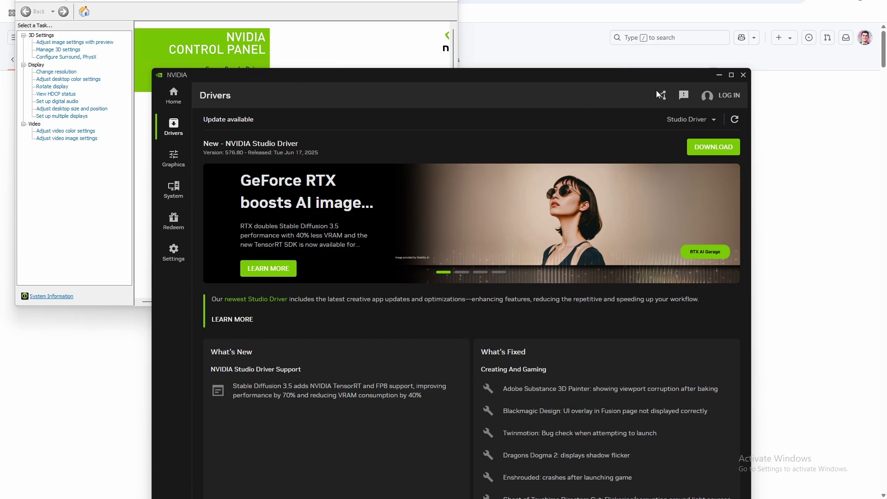
left_click(744, 76)
key("alt+F4")
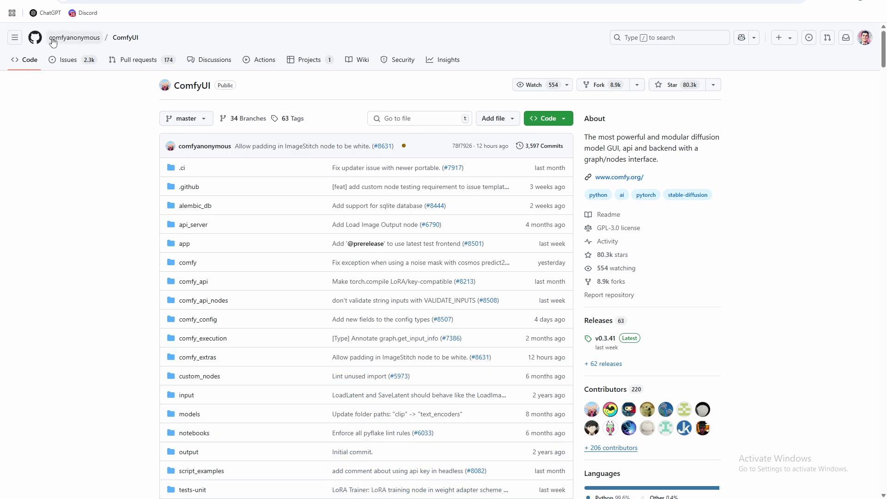
Step: Switch to File Explorer and open a PowerShell terminal in the Documents\AiProjects folder
key("alt+Tab")
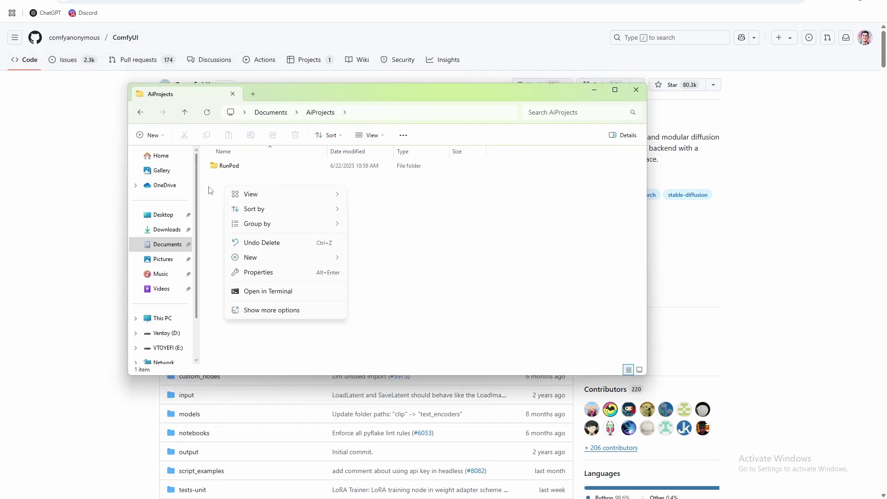
right_click(227, 187)
left_click(270, 291)
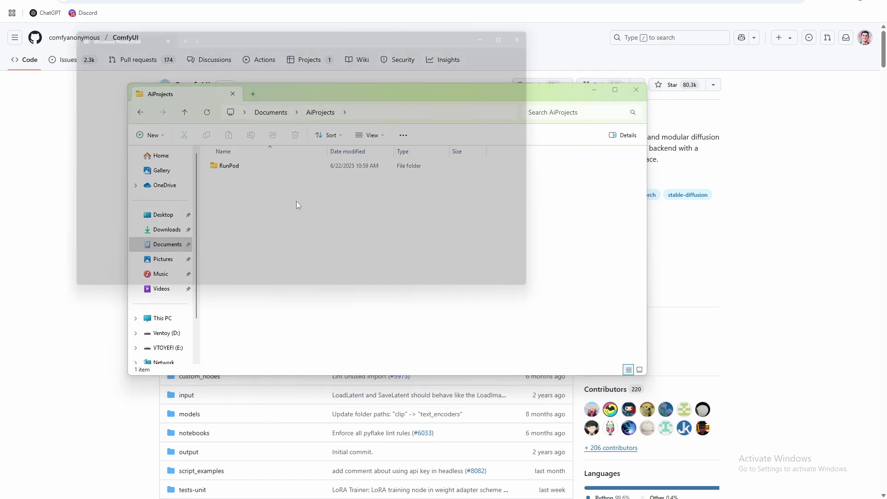
left_click_drag(480, 26, 11, 65)
right_click(344, 244)
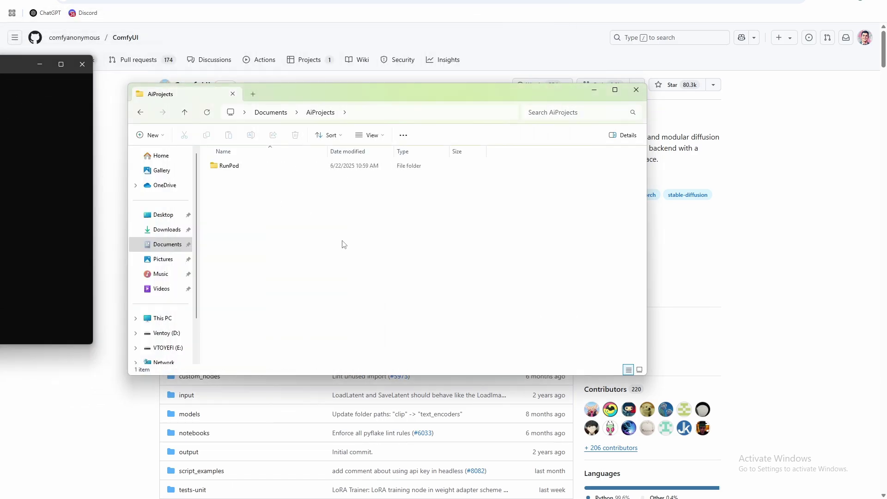
left_click(363, 349)
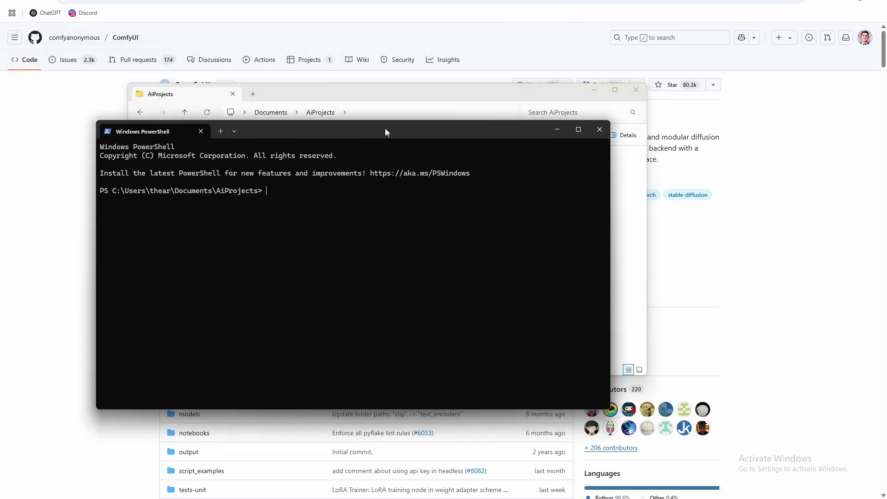
left_click_drag(418, 124, 425, 122)
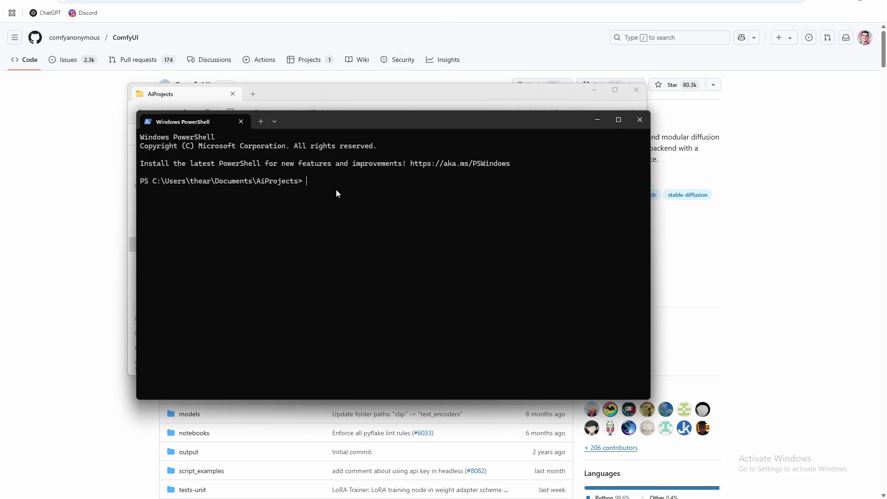
Step: Find the official Git website in a new browser tab and open its Downloads page
left_click(339, 5)
key("ctrl+t")
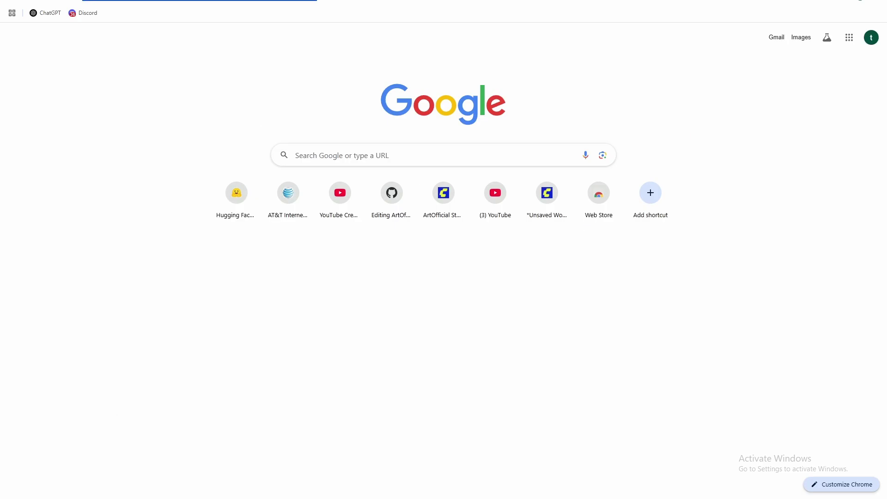
type("git.com")
key("Return")
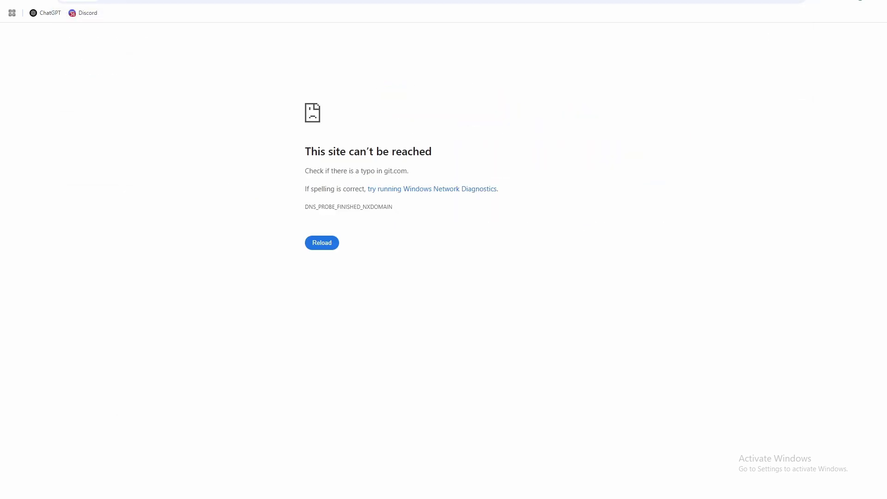
key("ctrl+l")
type("git")
key("Return")
left_click(112, 124)
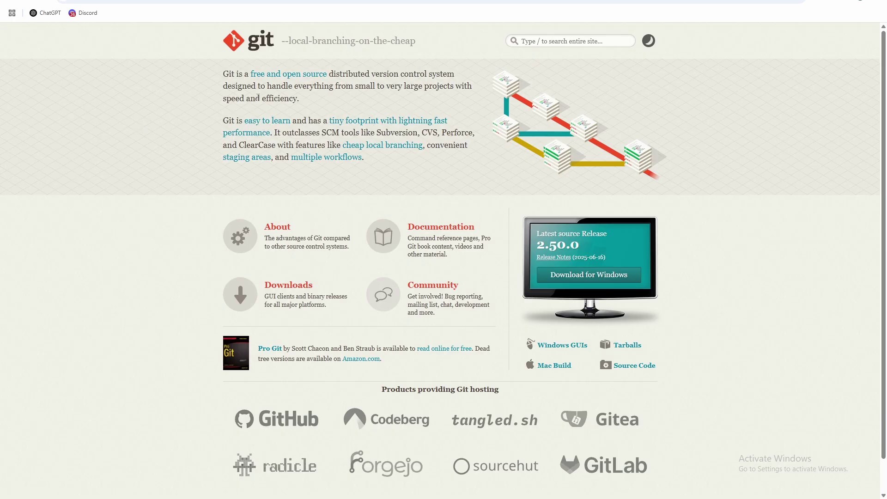
left_click(282, 285)
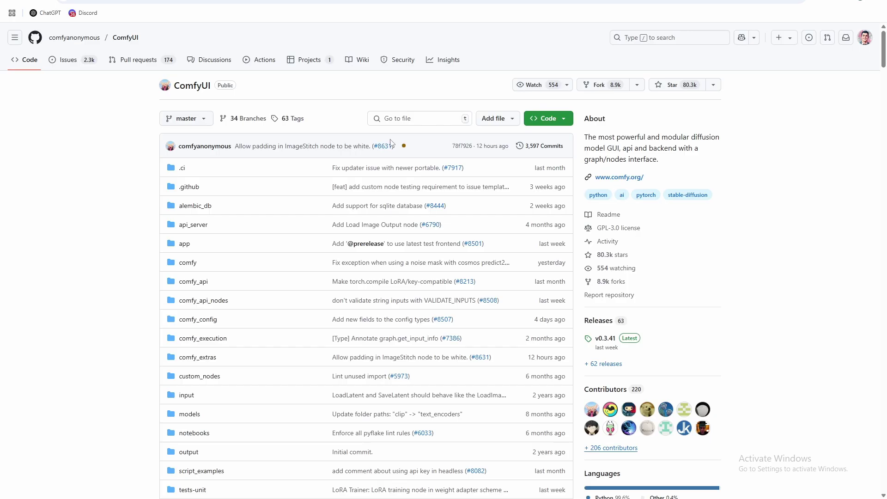
left_click(548, 119)
left_click(558, 200)
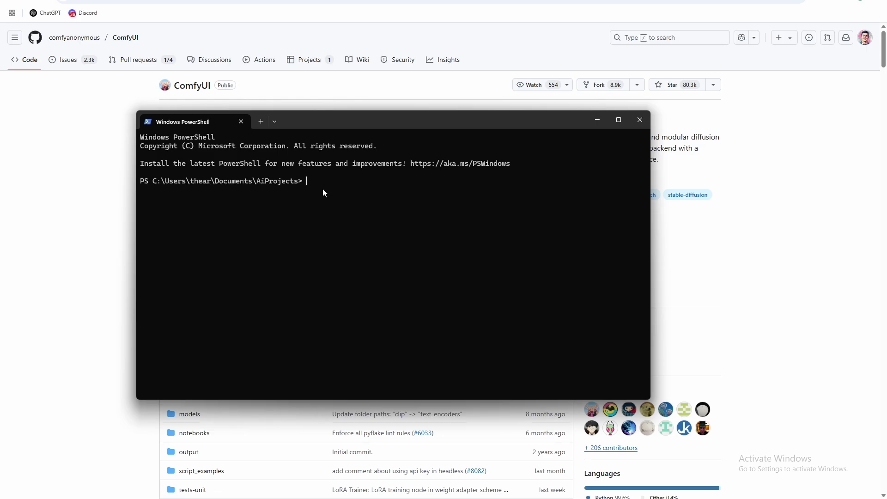
type("git clon")
type("e")
key("ctrl+v")
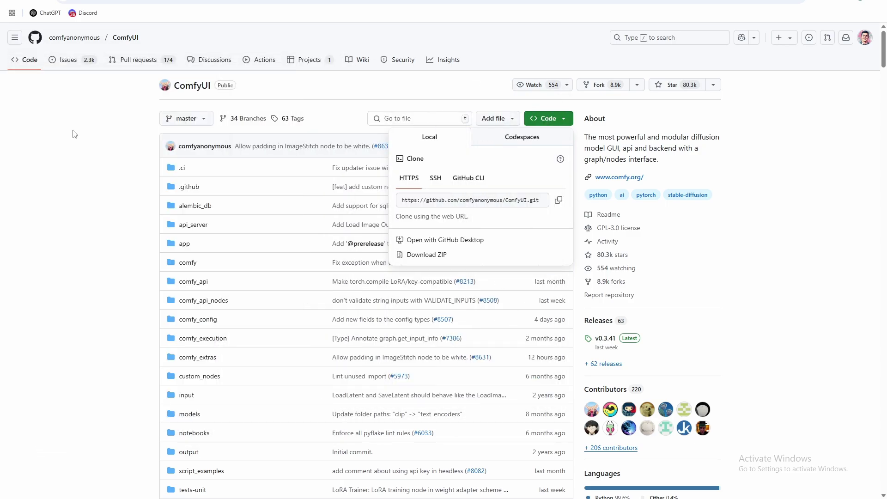
Step: Review the Windows Portable and Manual Install instructions in the ComfyUI README on GitHub
left_click(91, 176)
scroll(212, 218, "down", 20)
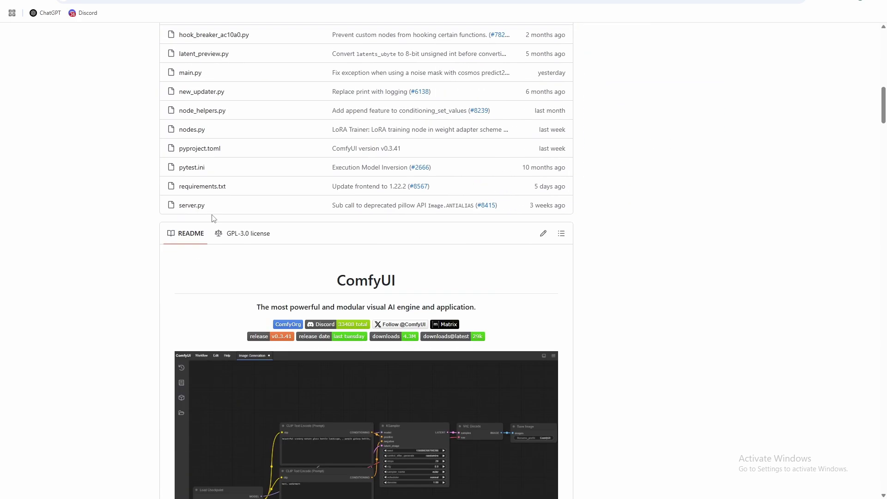
scroll(212, 218, "down", 20)
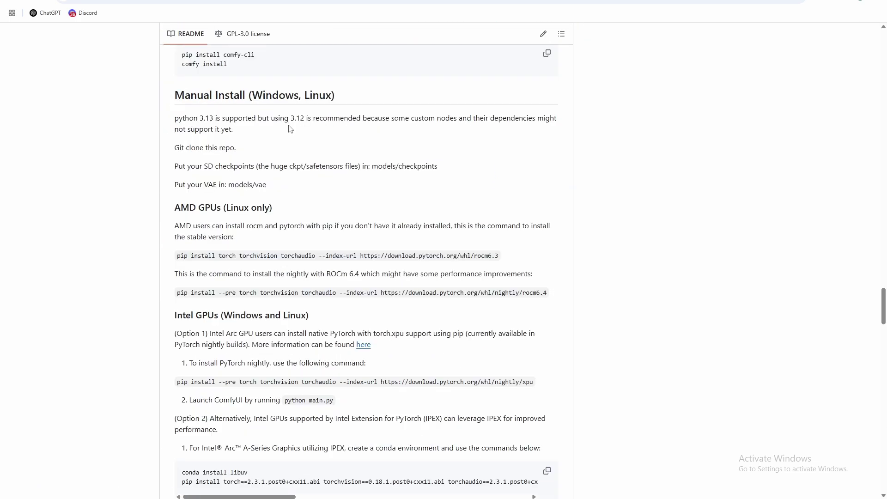
scroll(262, 217, "up", 6)
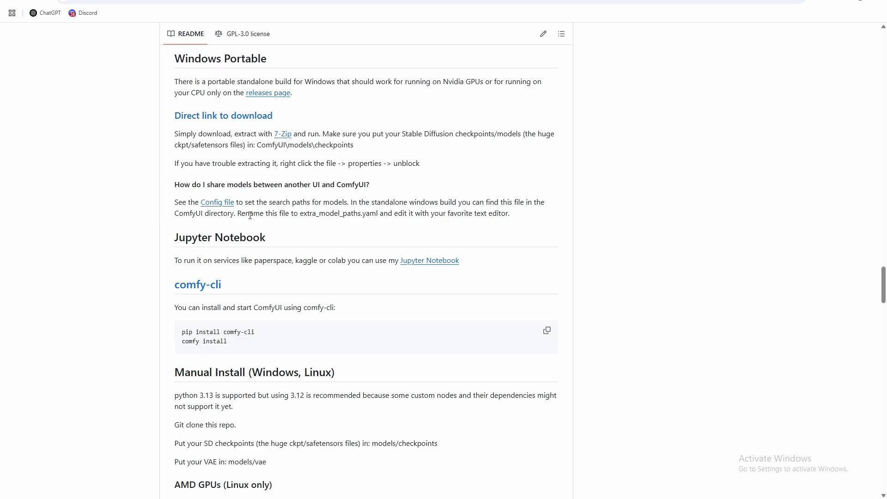
scroll(293, 136, "up", 3)
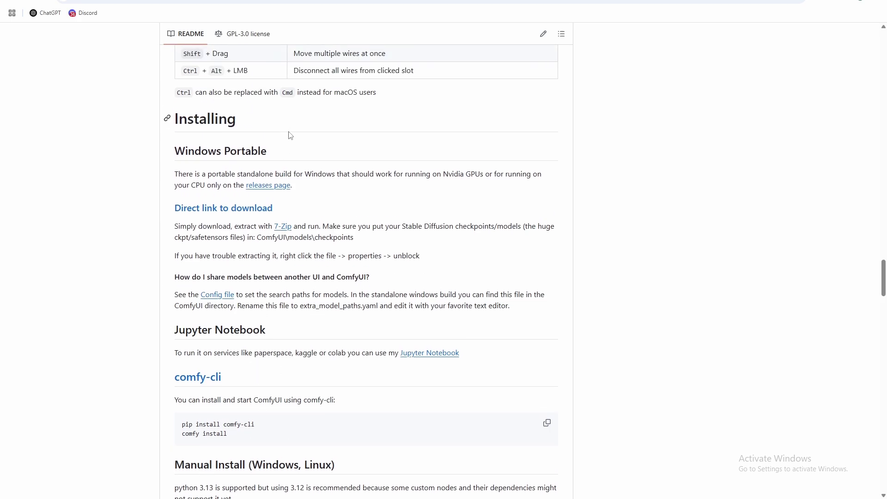
scroll(231, 226, "up", 1)
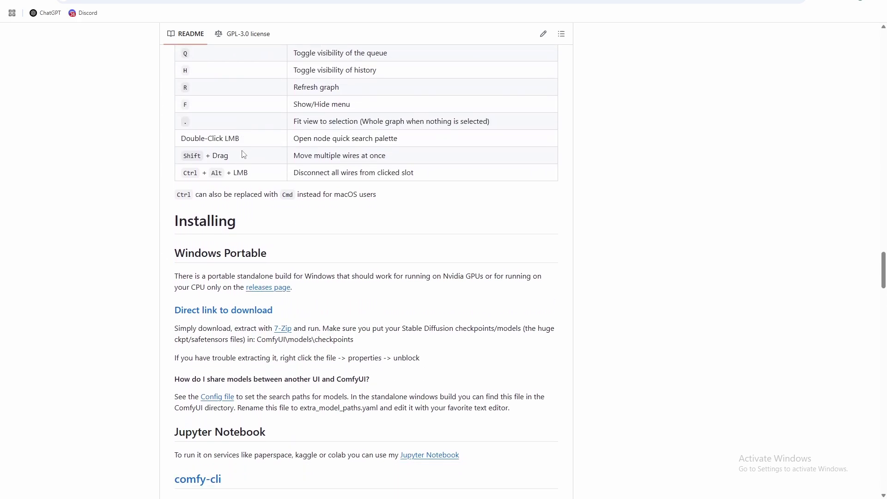
scroll(233, 185, "down", 2)
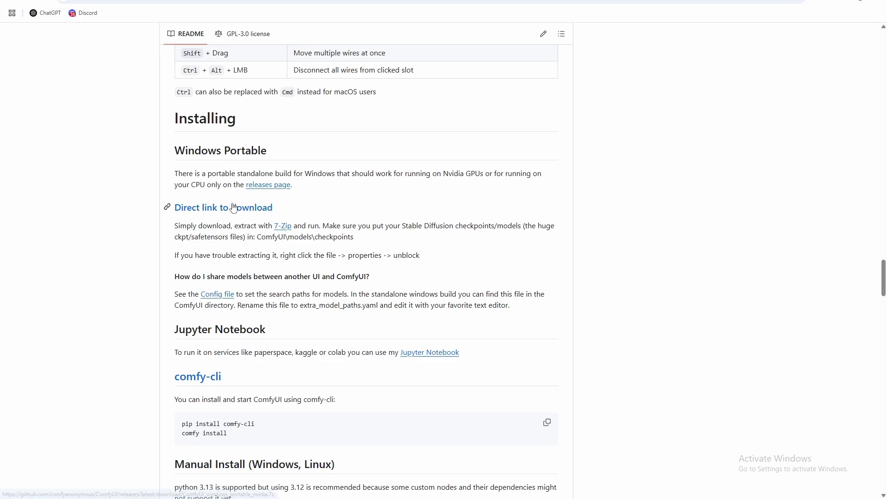
scroll(234, 206, "down", 8)
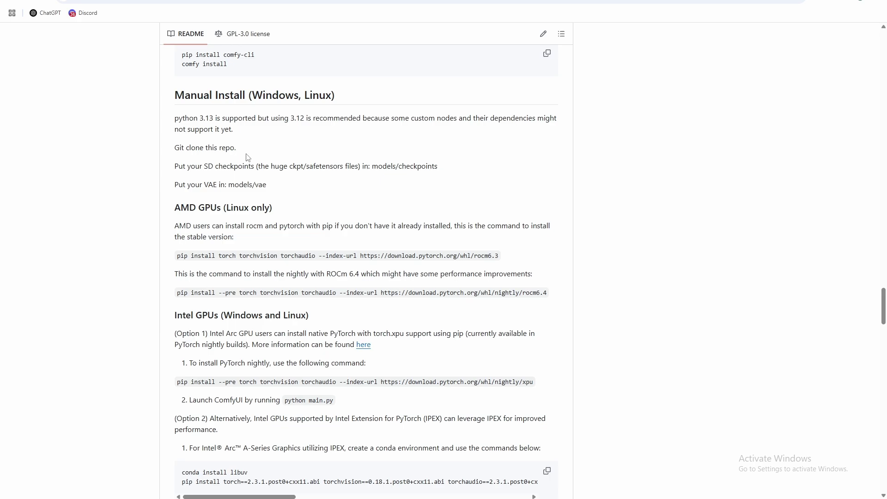
mouse_move(248, 157)
left_mouse_down()
mouse_move(218, 163)
mouse_move(173, 149)
left_mouse_up()
Step: Inspect the contents of the cloned ComfyUI folder in File Explorer and return to the PowerShell terminal
key("alt+Tab")
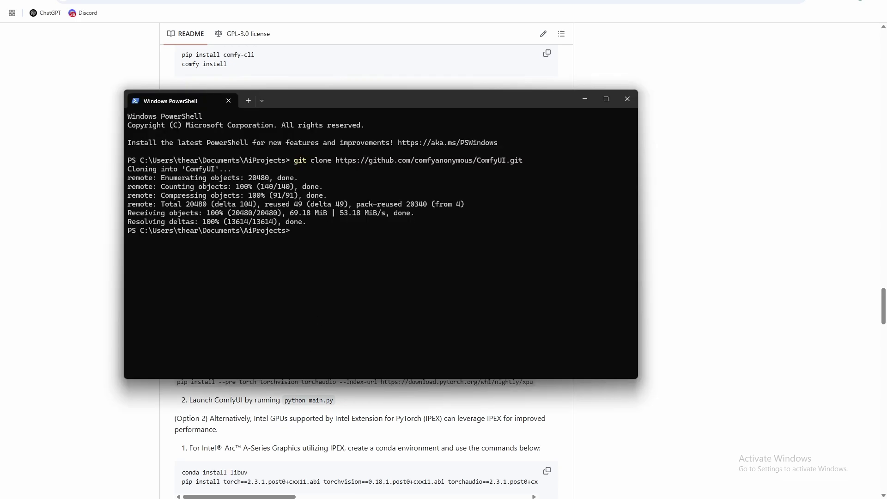
key("alt+Tab")
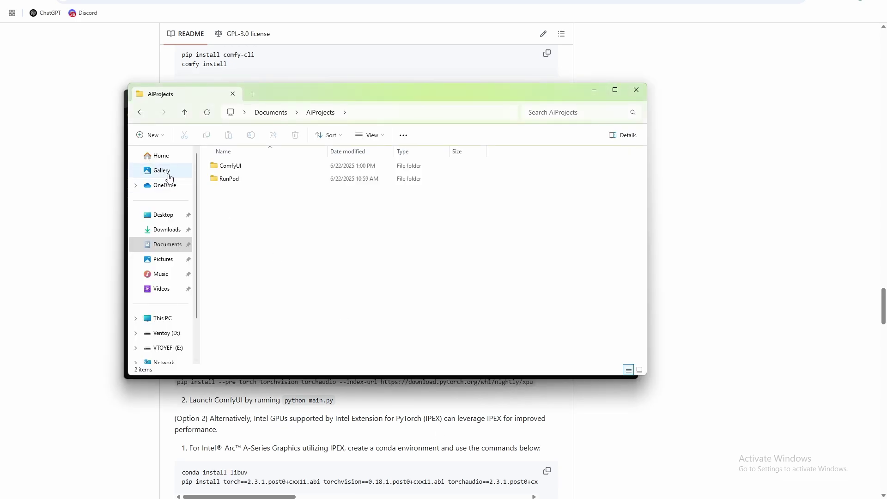
double_click(242, 168)
scroll(282, 218, "down", 7)
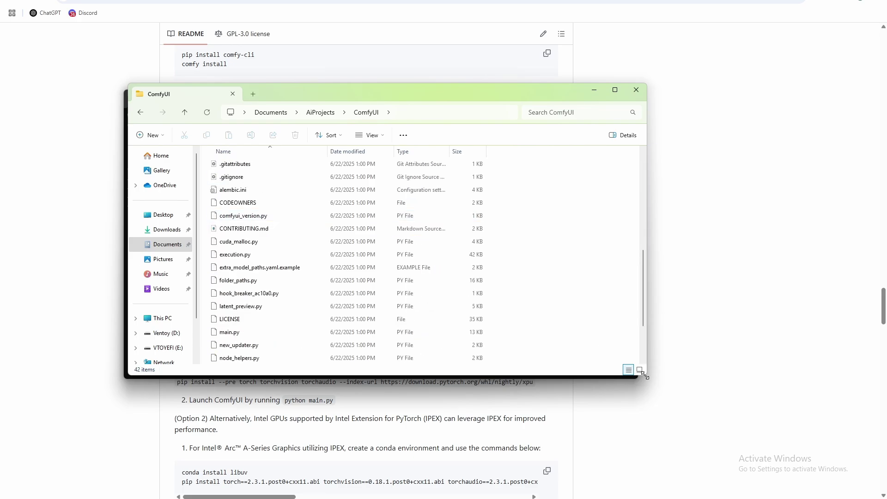
left_click_drag(644, 375, 773, 462)
scroll(352, 309, "up", 5)
key("alt+F4")
left_click(299, 268)
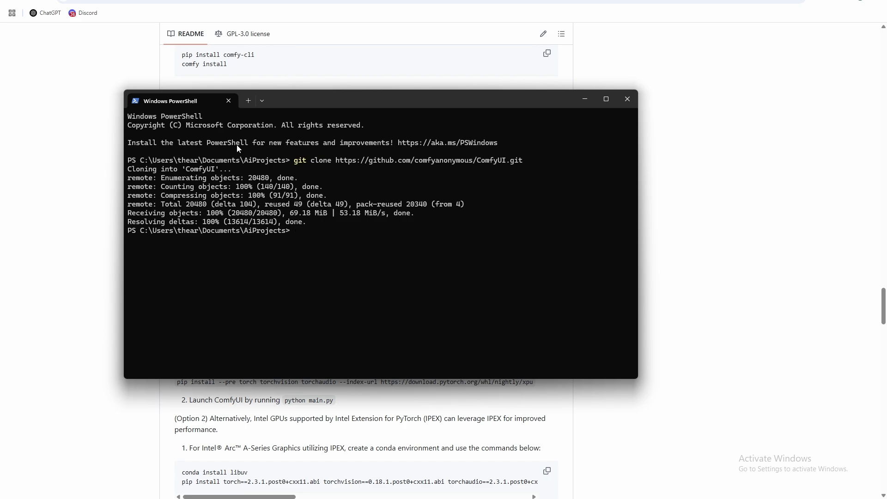
Step: Create a virtual environment named venv in AiProjects with python3.12 -m venv venv, trying it with sudo first
left_click_drag(308, 100, 314, 126)
type("sudo python3.12 -m venv venv")
key("Return")
type("python3.12 -m venv venv")
key("Return")
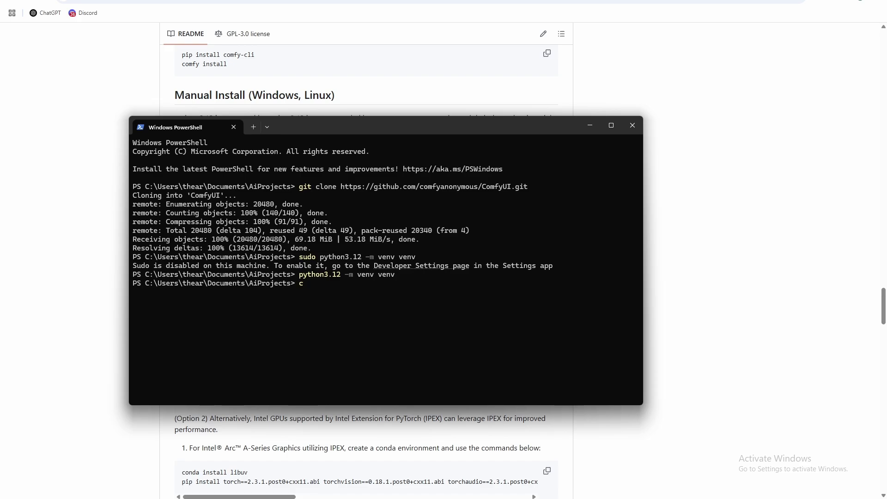
Step: Change the terminal's directory to ComfyUI after checking that folder in File Explorer
type("cd ComfyUI")
key("alt+Tab")
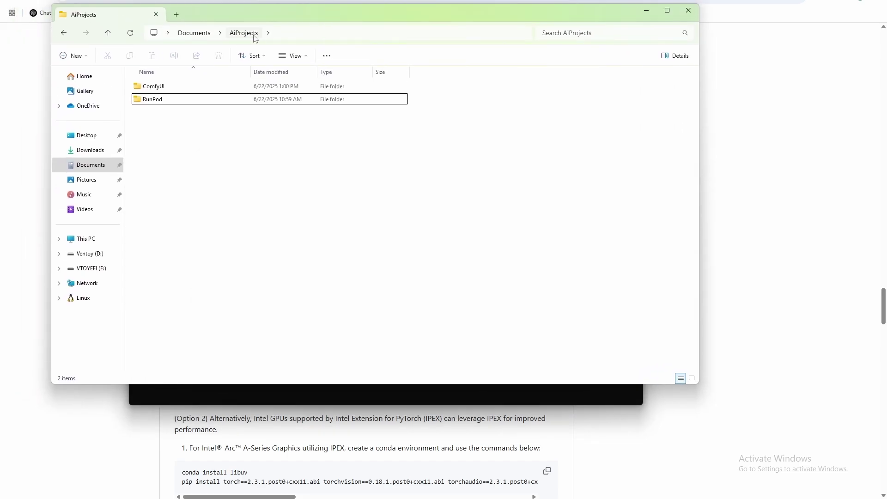
double_click(157, 87)
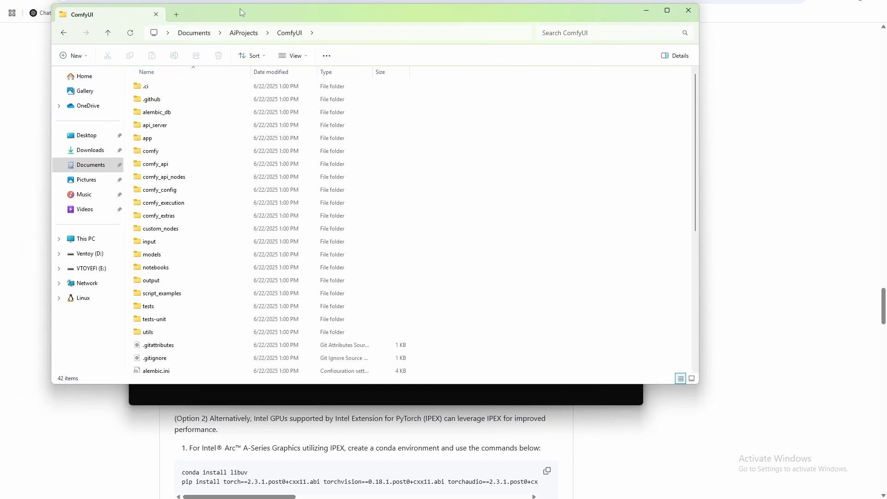
key("alt+F4")
key("Return")
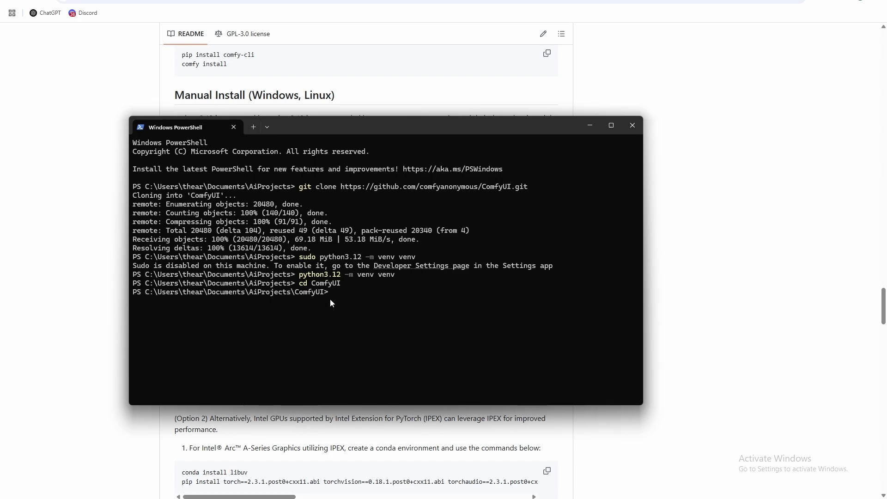
Step: Create a virtual environment inside ComfyUI with python3.12 -m venv venv and inspect its Scripts folder in File Explorer
type("python3.12 -m venv venv")
key("alt+Tab")
left_click_drag(440, 66, 550, 40)
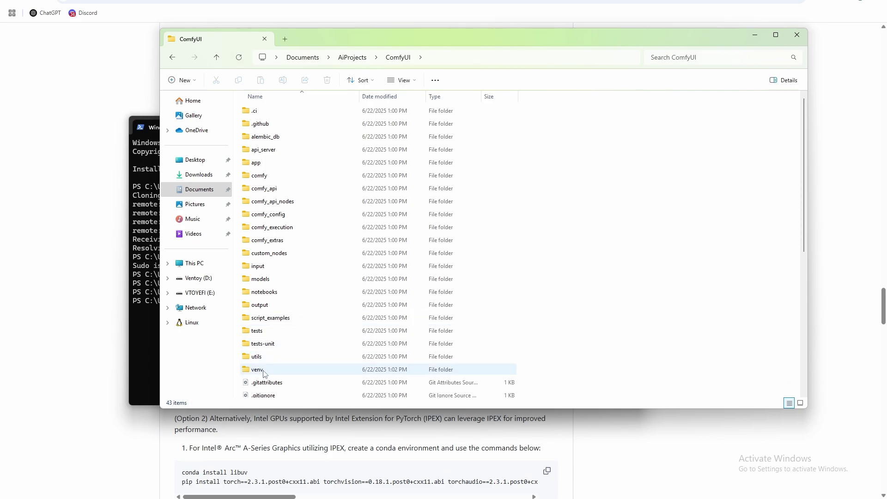
double_click(264, 373)
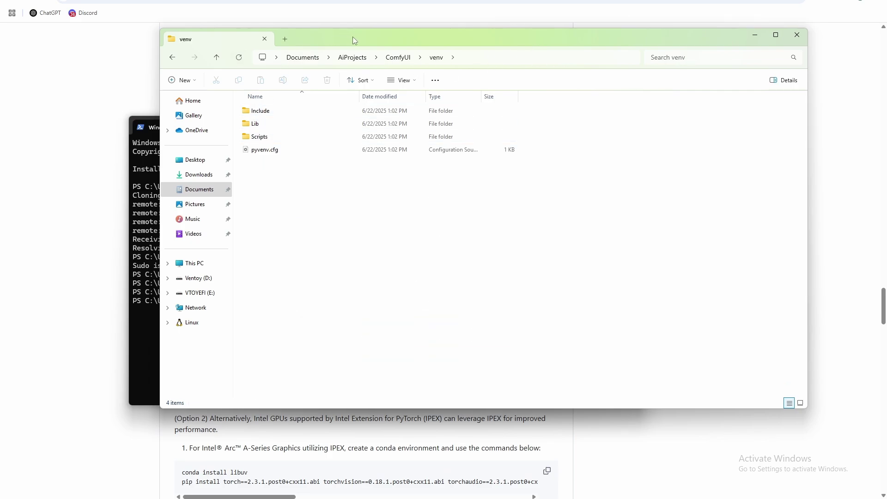
double_click(271, 140)
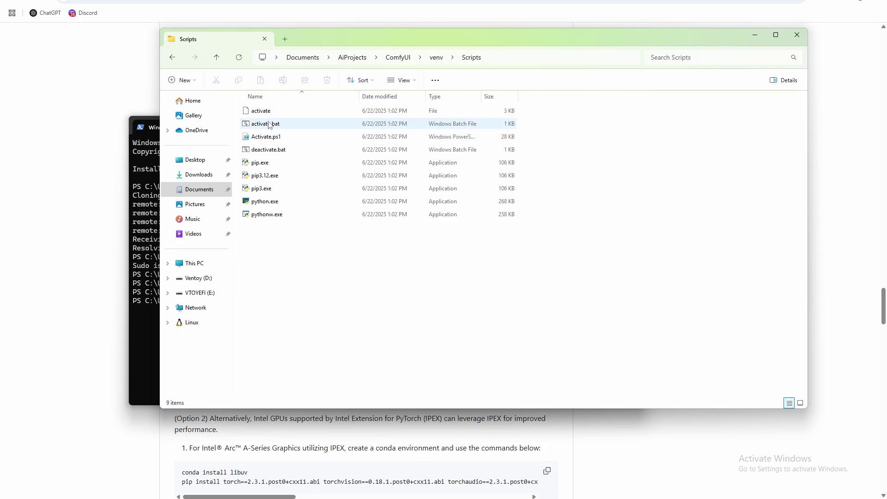
left_click(754, 35)
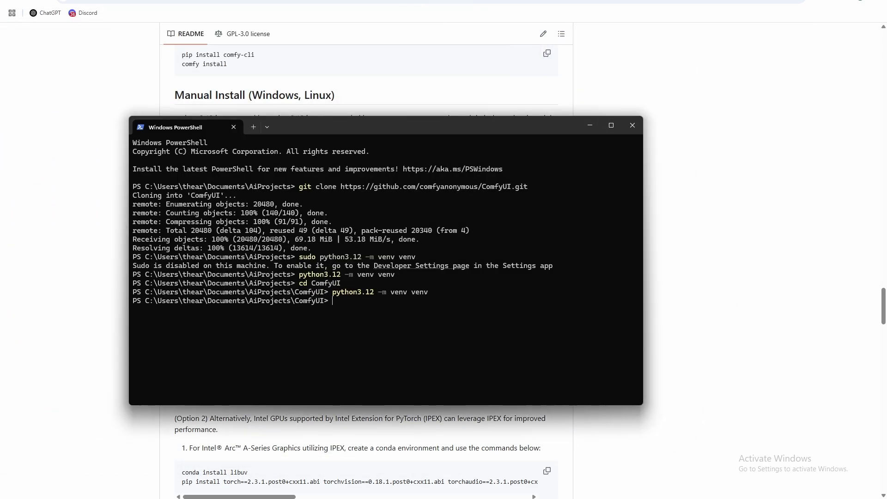
Step: Change the PowerShell terminal's directory to the new environment's Scripts folder with cd venv and cd Scripts
key("alt+Tab")
left_click_drag(439, 109, 370, 86)
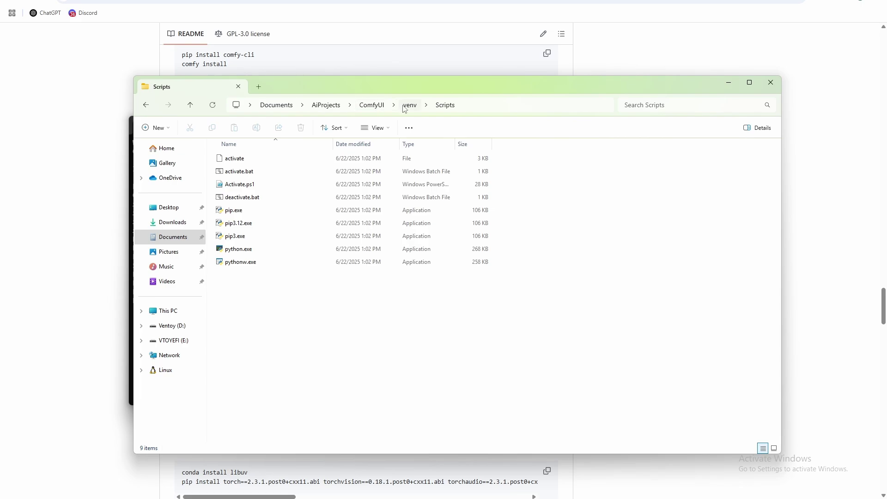
key("super+Down")
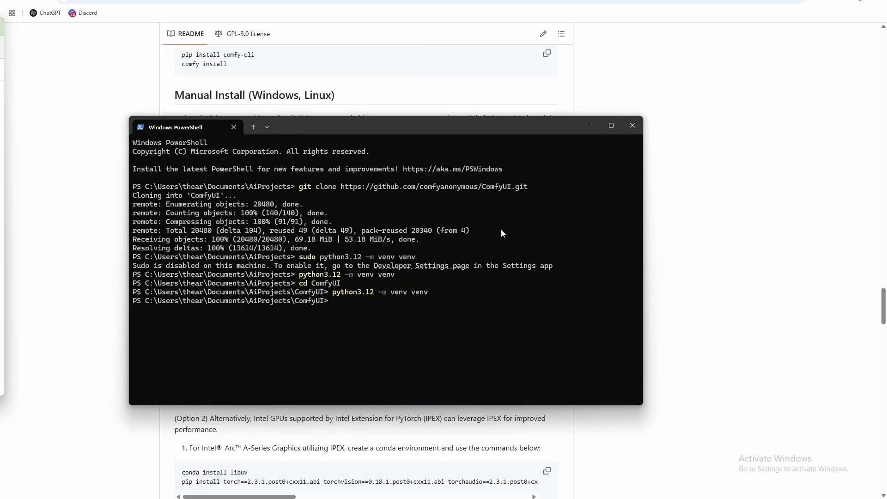
left_click(457, 311)
type("cd ven")
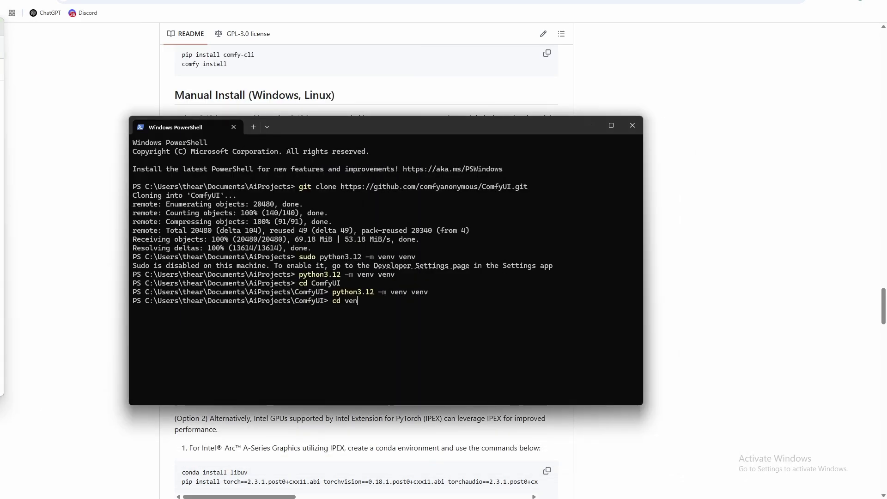
type("v")
key("Return")
type("cd Scripts")
key("Return")
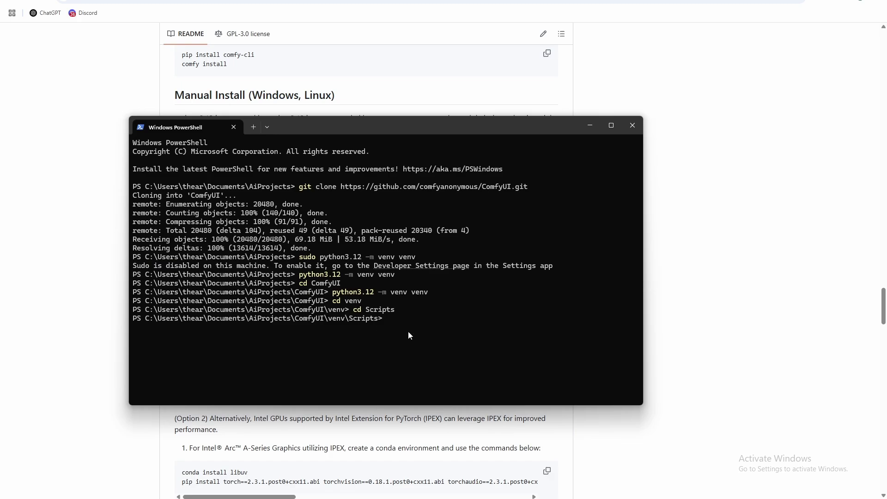
Step: Try to activate the virtual environment by running ./Activate.ps1
type("./Activate.ps1")
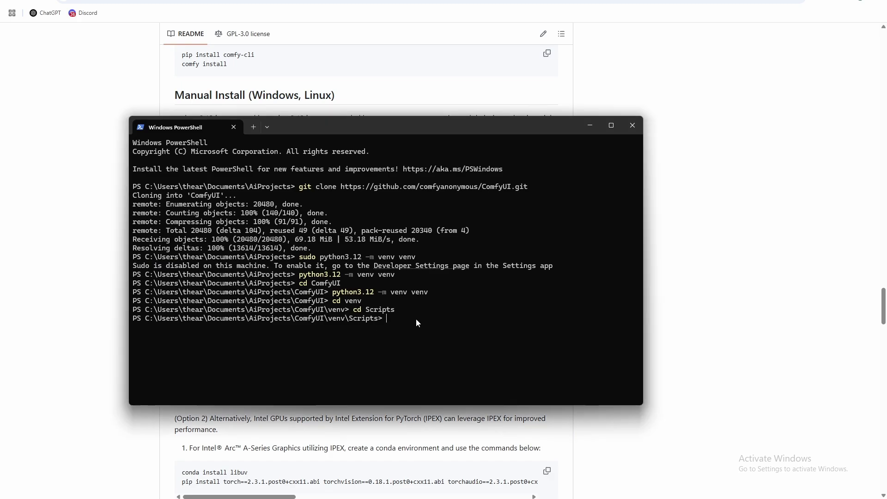
key("Return")
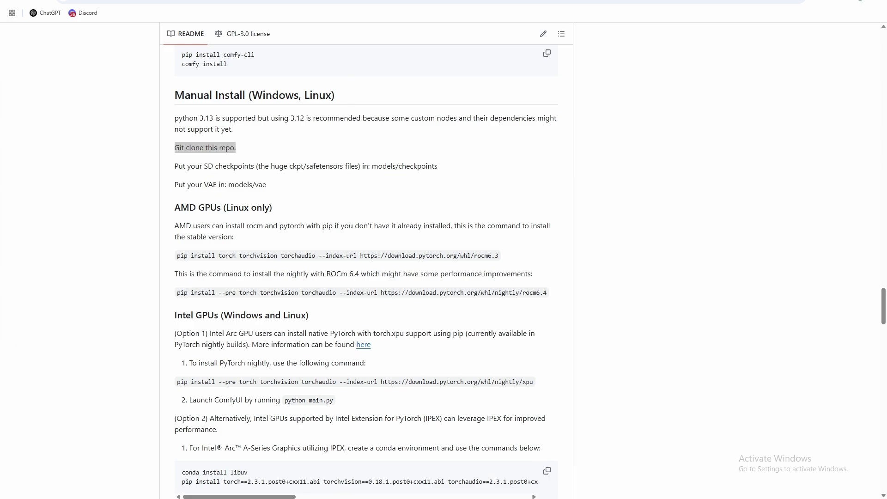
key("alt+Tab")
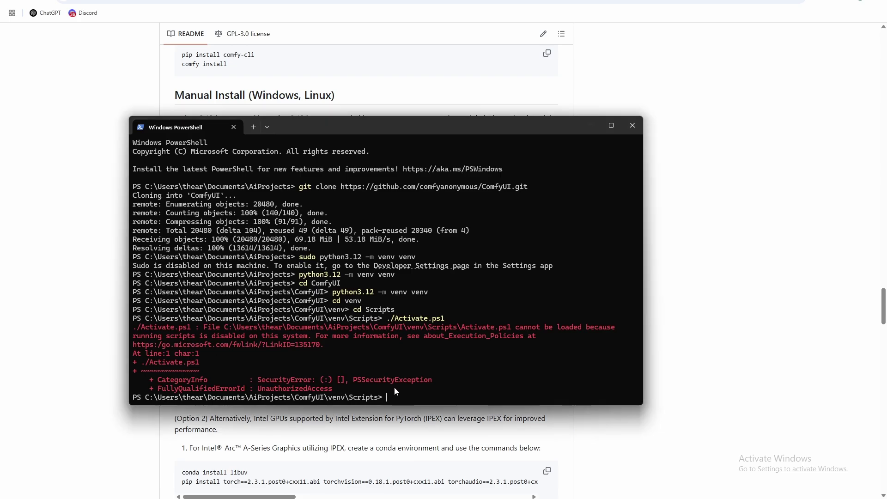
Step: Check PowerShell's current script execution policy with Get-ExecutionPolicy
type("Get-ExecutionPolicy")
key("Return")
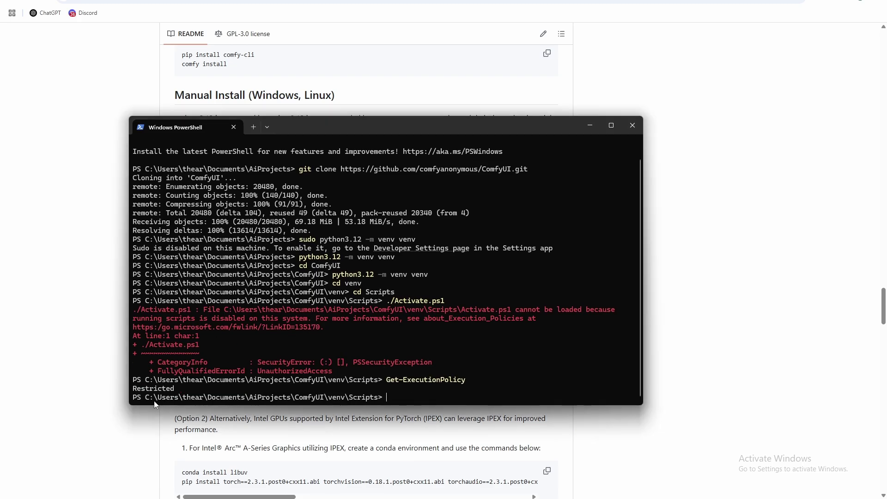
left_click_drag(385, 382, 481, 382)
left_click_drag(176, 388, 122, 383)
left_click(151, 389)
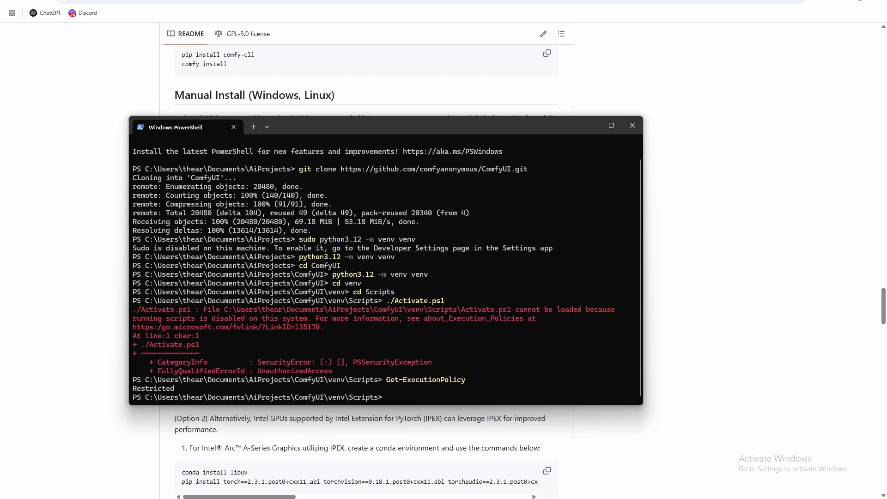
Step: Run Set-ExecutionPolicy -Scope Process -ExecutionPolicy Bypass and recheck the policy with Get-ExecutionPolicy
type("Set-ExecutionPolicy -Scope Process -ExecutionPolicy Bypass")
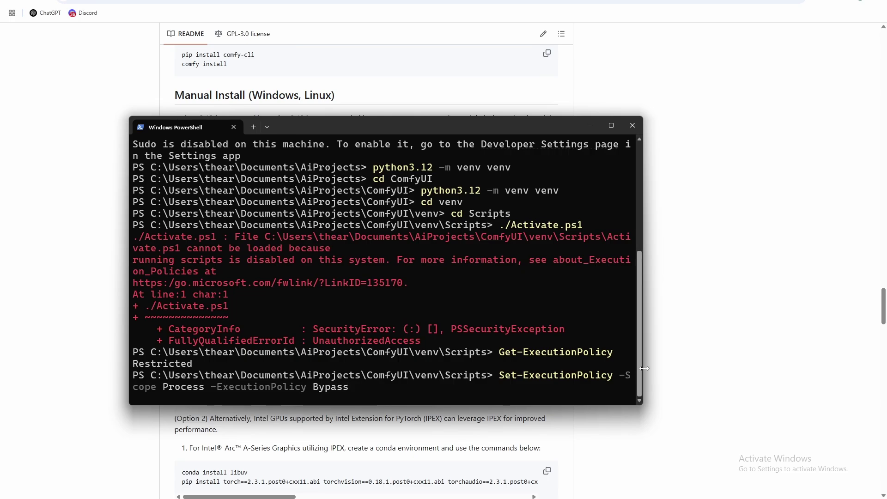
left_click_drag(645, 366, 878, 349)
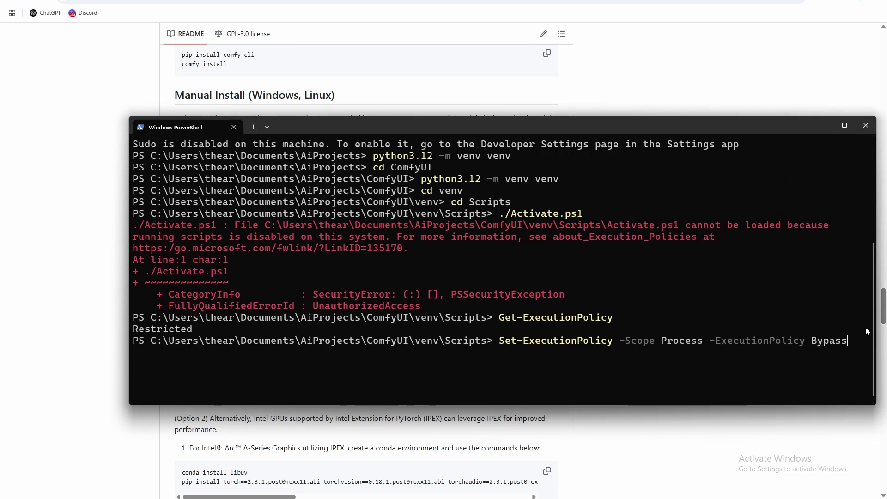
key("Return")
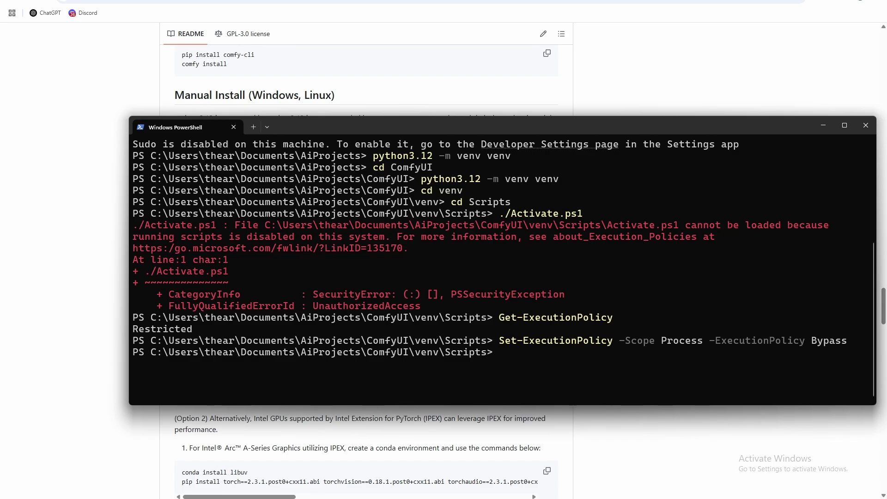
key("Up")
key("Up")
key("Return")
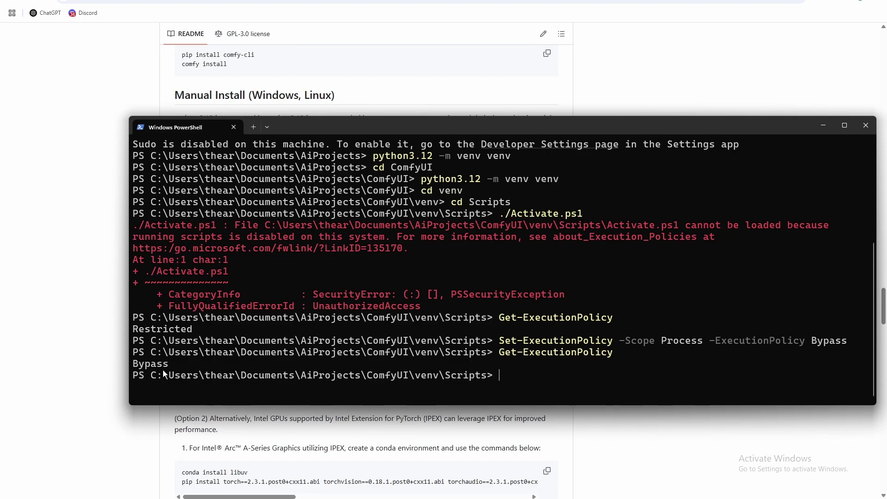
left_click_drag(174, 365, 127, 365)
Step: Activate the ComfyUI virtual environment by running ./Activate.ps1 under the new execution policy
left_click(527, 379)
key("Up")
key("Up")
key("Up")
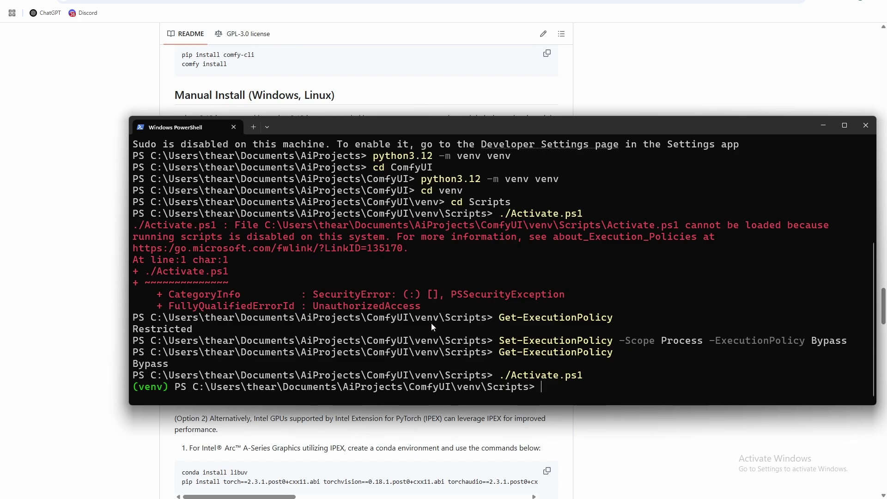
left_click_drag(174, 386, 134, 389)
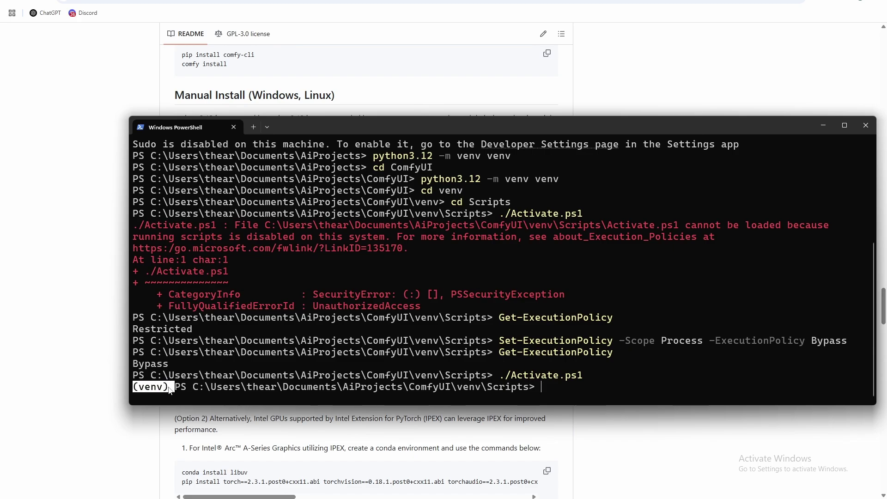
Step: Review the README's PyTorch install instructions for AMD, Intel and NVIDIA GPUs in the browser
key("alt+Tab")
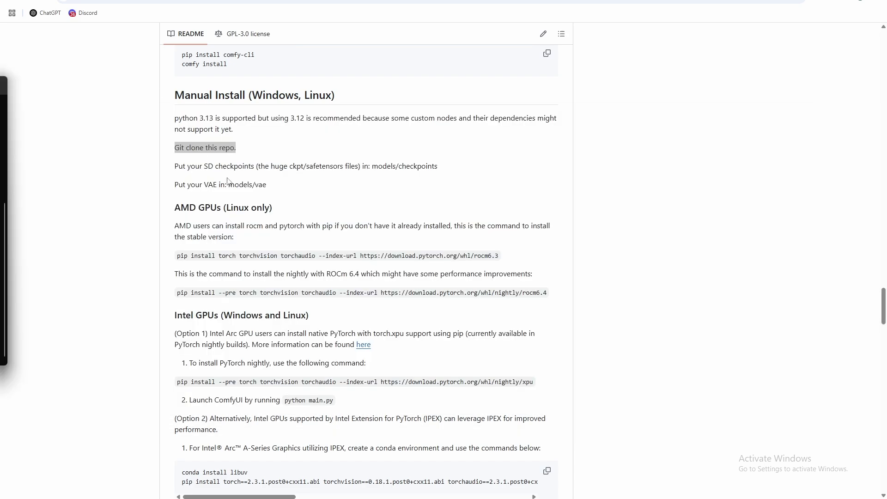
left_click_drag(176, 152, 238, 157)
left_click(167, 206)
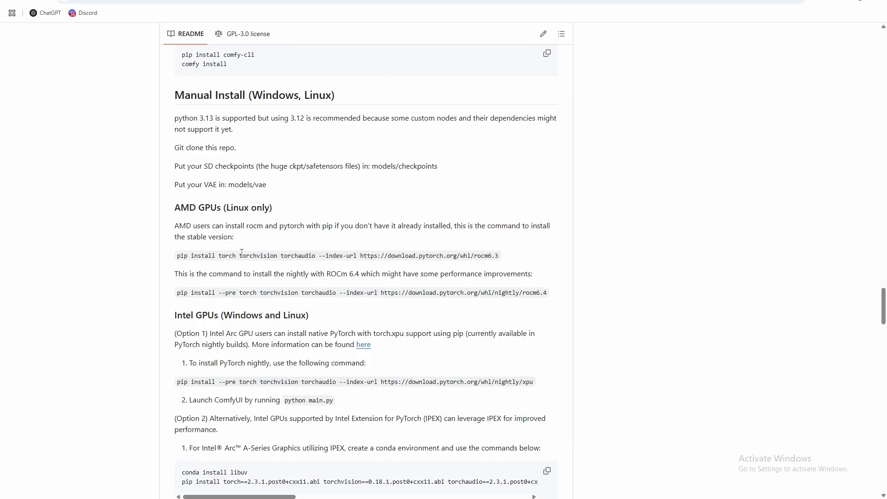
scroll(241, 272, "down", 5)
scroll(243, 255, "up", 5)
scroll(218, 288, "down", 3)
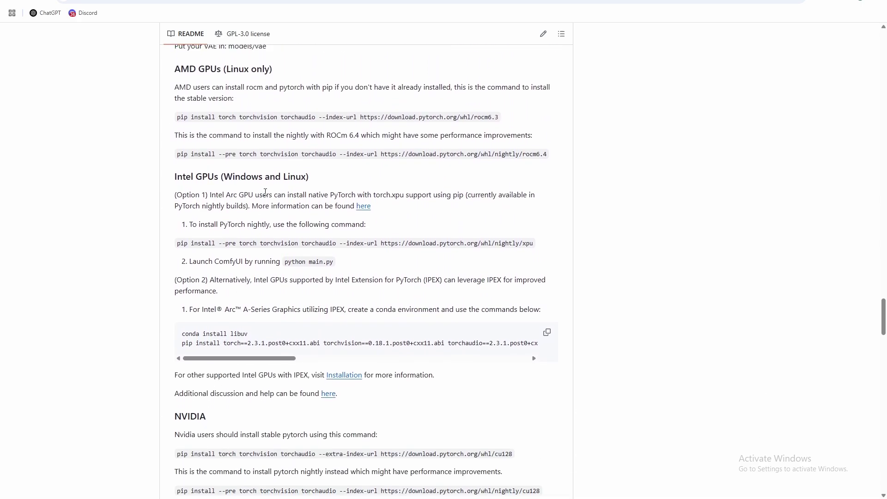
scroll(214, 155, "up", 1)
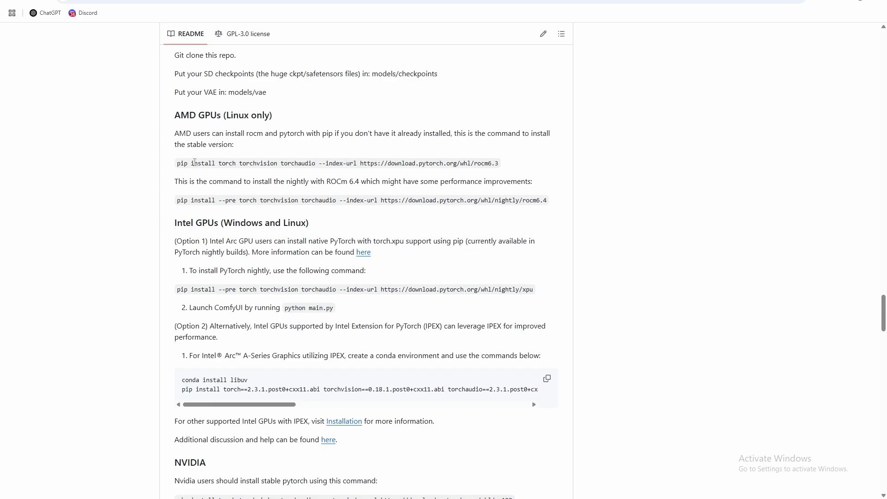
scroll(209, 237, "down", 6)
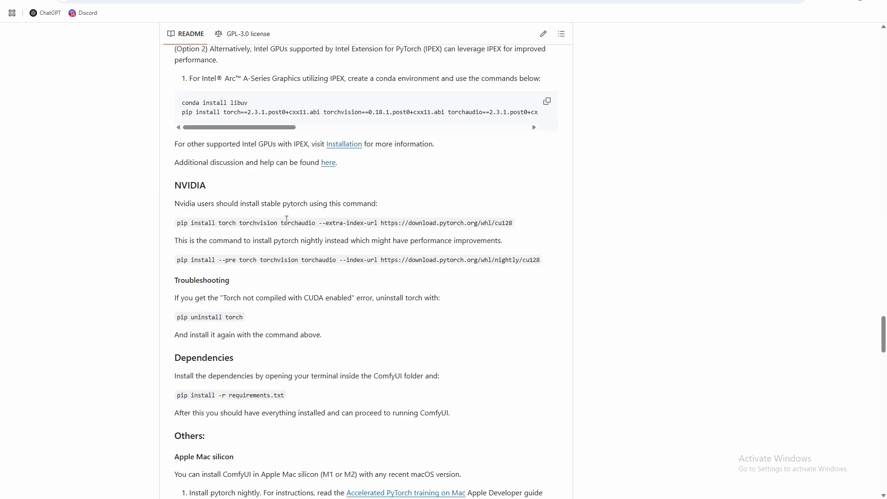
left_click_drag(511, 224, 174, 222)
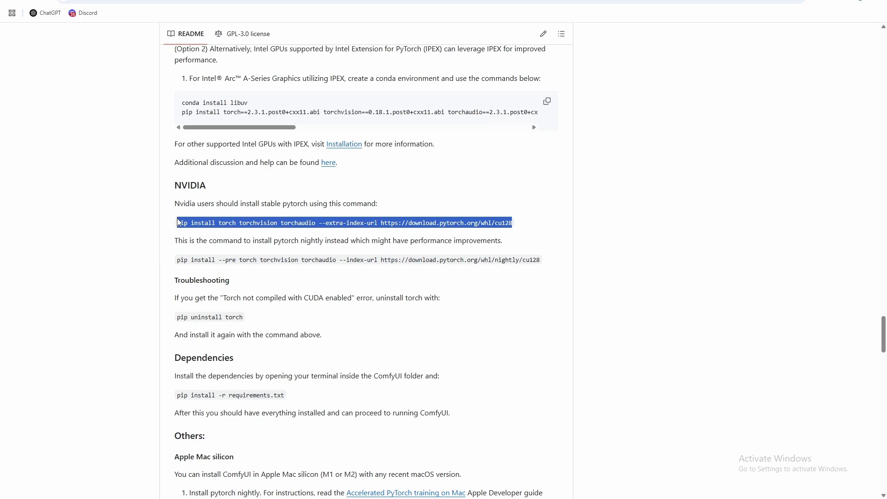
left_click(523, 226)
left_click_drag(515, 223, 175, 222)
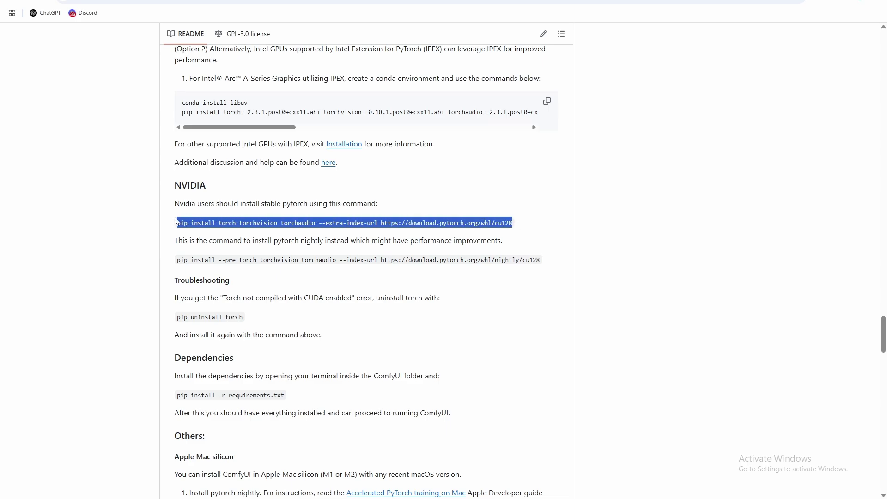
left_click(505, 223)
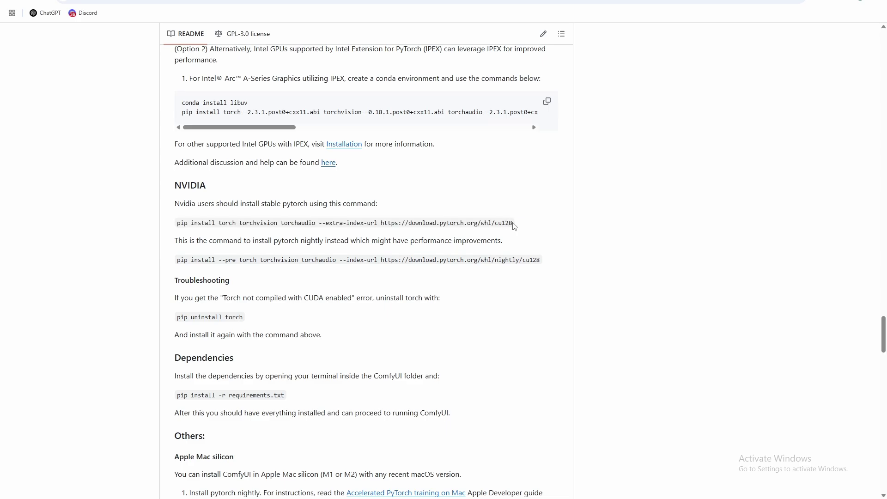
left_click_drag(512, 223, 177, 214)
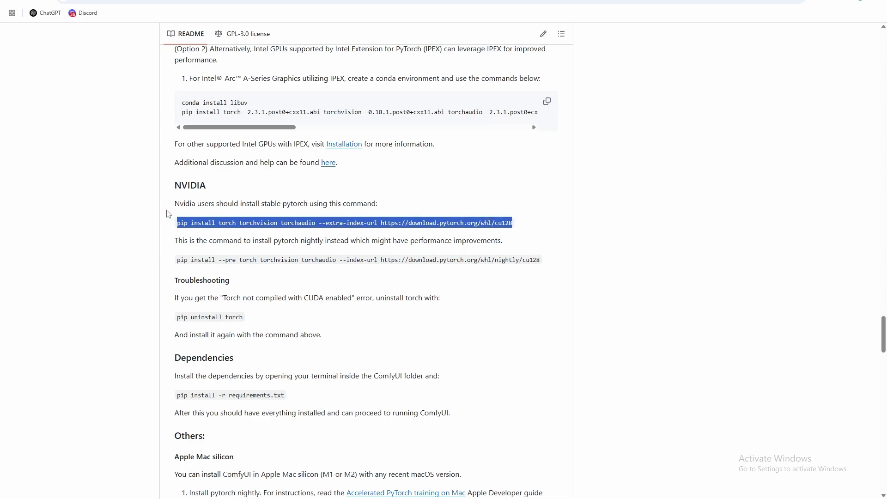
left_click(495, 222)
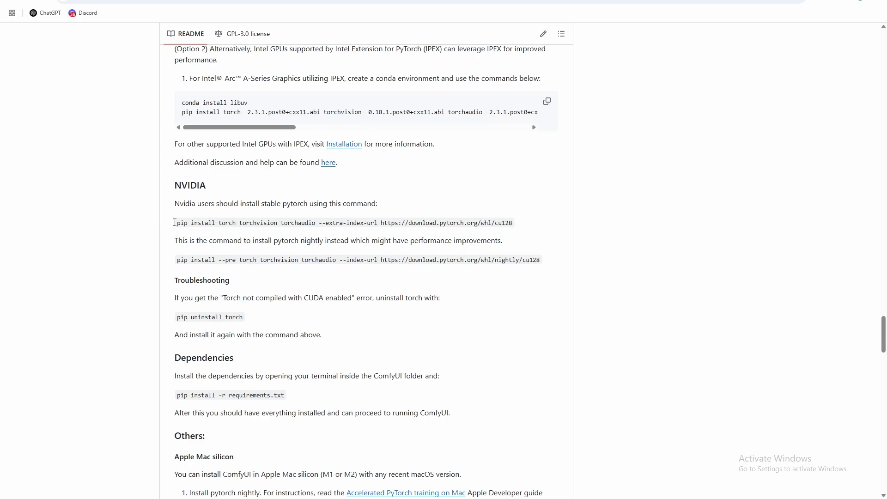
left_click_drag(512, 222, 178, 223)
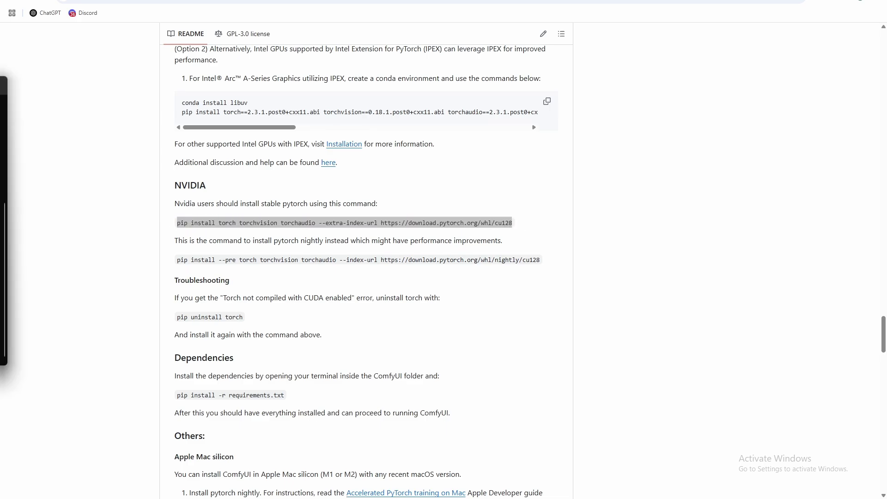
left_click(509, 220)
left_click_drag(512, 220, 162, 216)
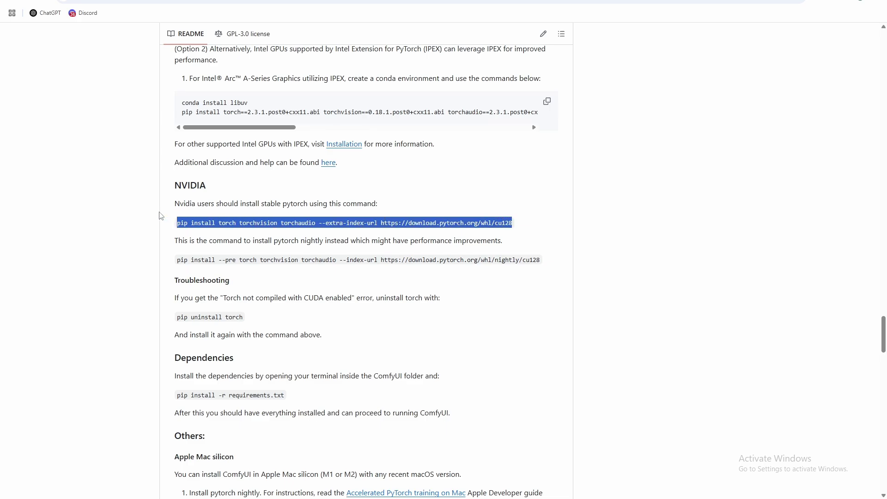
left_click(498, 216)
left_click_drag(517, 224, 168, 224)
key("ctrl+c")
key("alt+Tab")
key("ctrl+v")
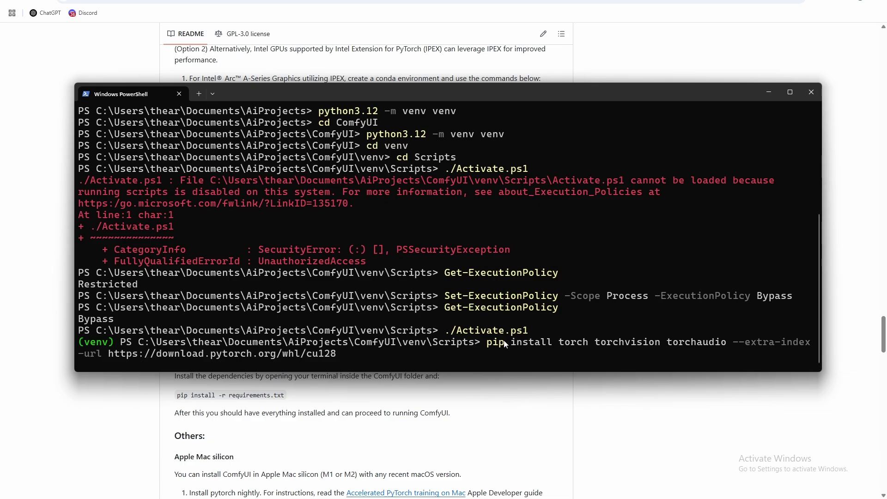
key("Return")
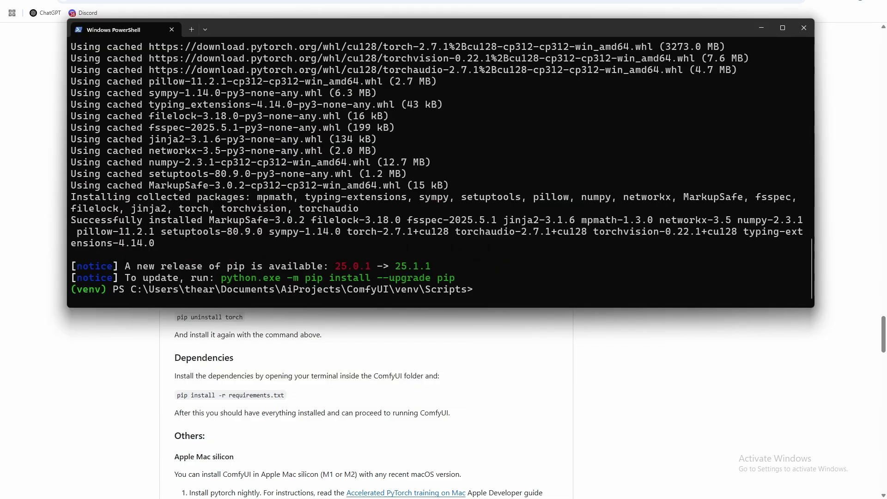
Step: Move the terminal up one directory from venv\Scripts with cd ..
type("cd ..")
key("Return")
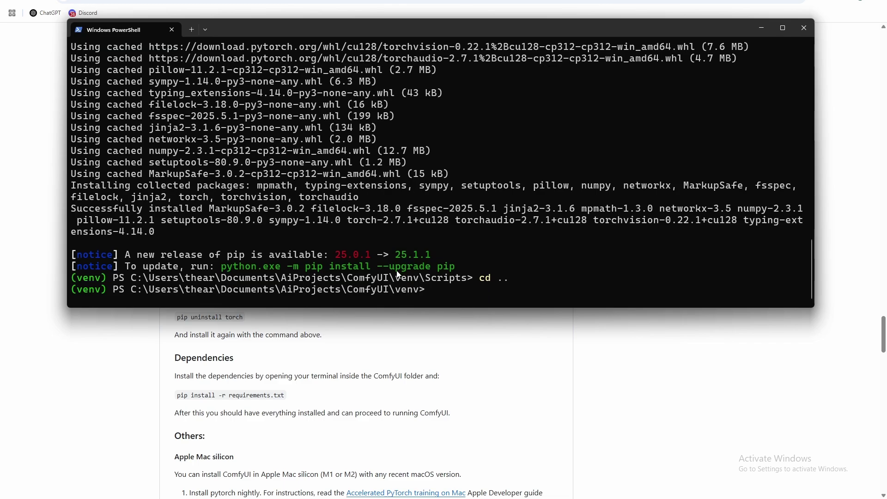
left_click_drag(391, 278, 466, 283)
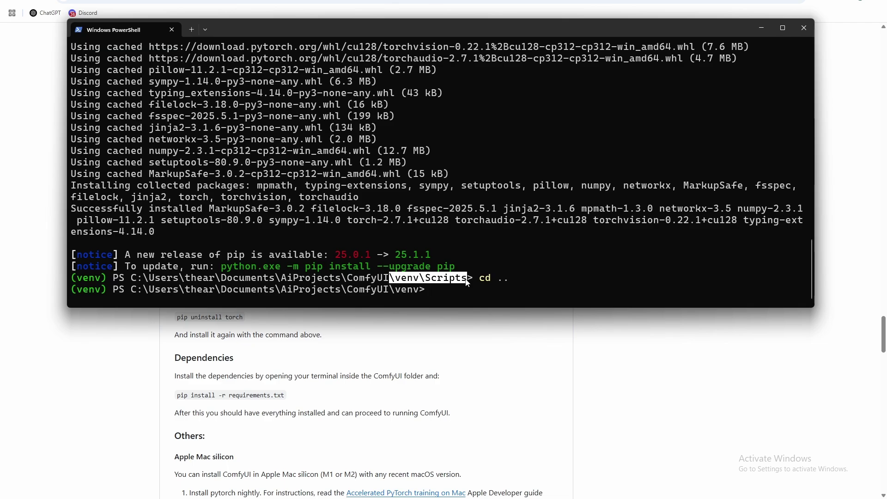
Step: Move the terminal up from the venv folder to the ComfyUI root folder with cd ..
left_click(387, 289)
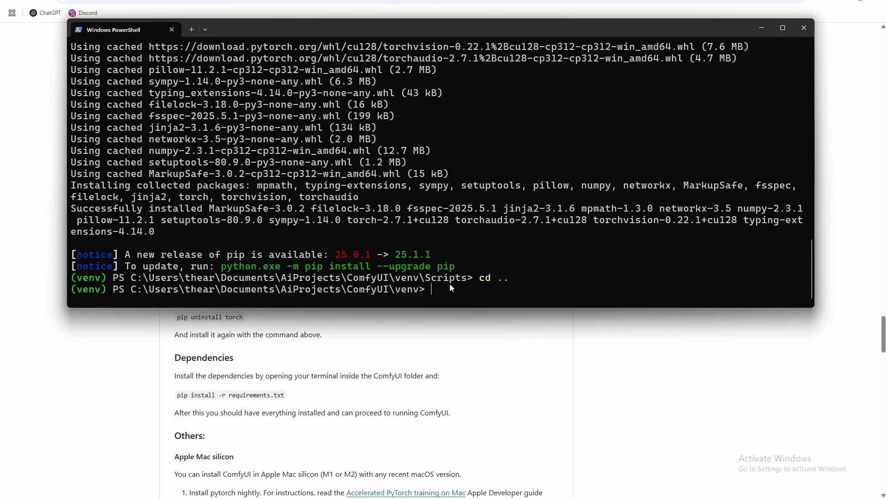
type("cd ..")
key("Return")
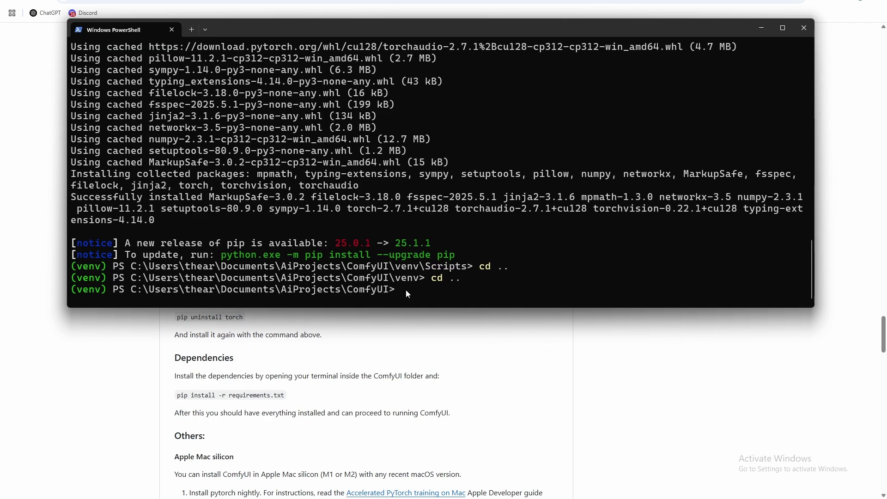
left_click_drag(445, 278, 425, 277)
left_click(474, 280)
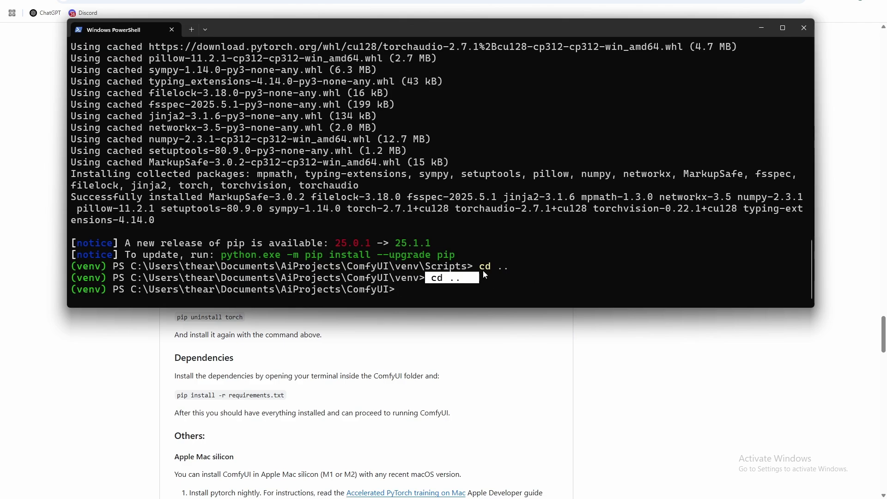
key("ctrl+c")
Step: List the ComfyUI folder's contents with ls and look through the listing for requirements.txt
type("ls")
key("Return")
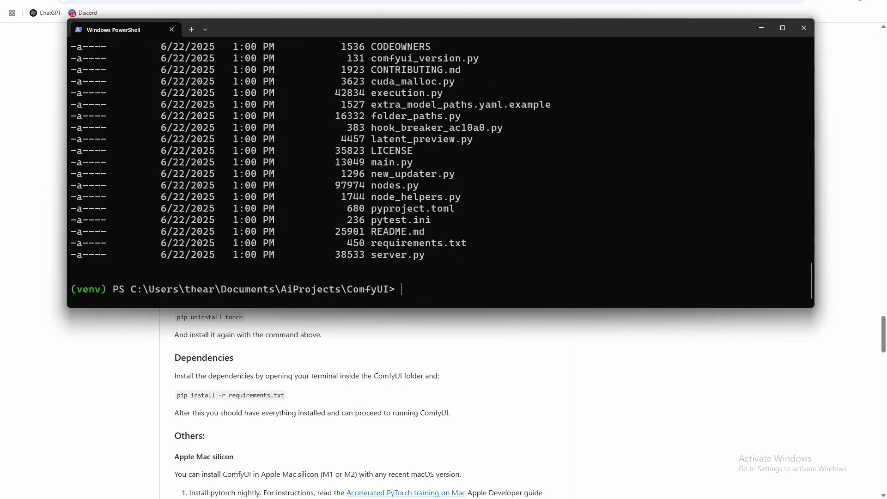
scroll(508, 217, "up", 3)
scroll(436, 251, "down", 3)
scroll(342, 214, "up", 12)
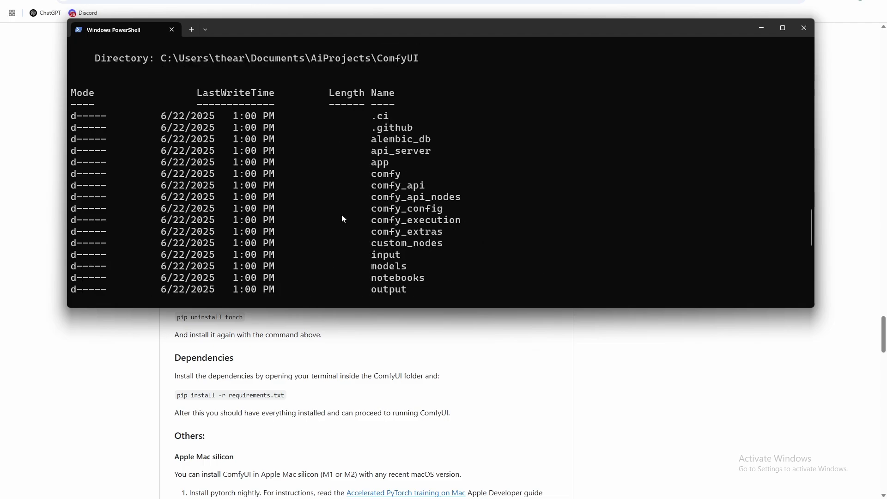
scroll(420, 240, "down", 4)
scroll(402, 224, "down", 8)
scroll(376, 146, "up", 12)
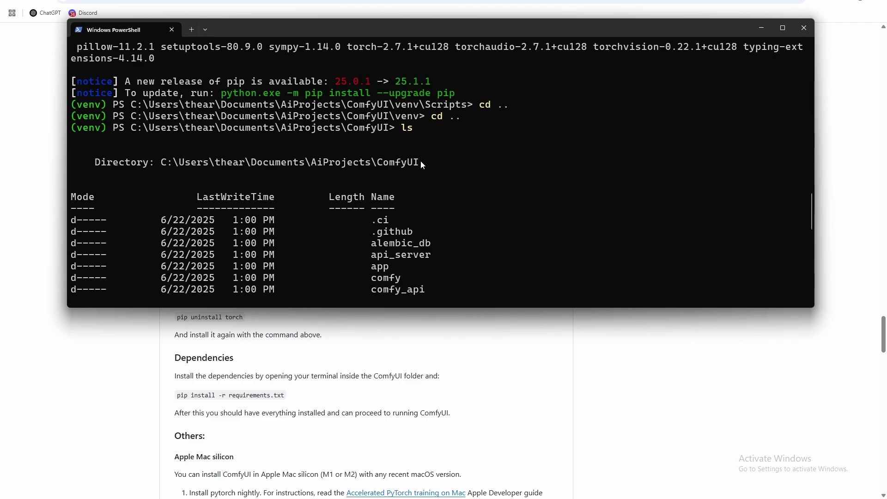
double_click(419, 161)
scroll(434, 285, "down", 10)
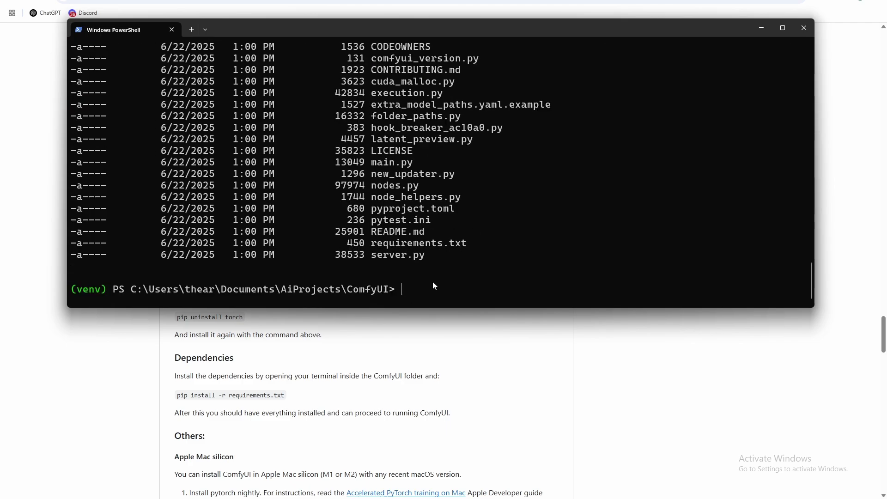
Step: Install the ComfyUI dependencies by running pip install -r .\requirements.txt in the activated environment
type("pip")
key("BackSpace")
key("BackSpace")
key("BackSpace")
type("pip install -r .\\requirem")
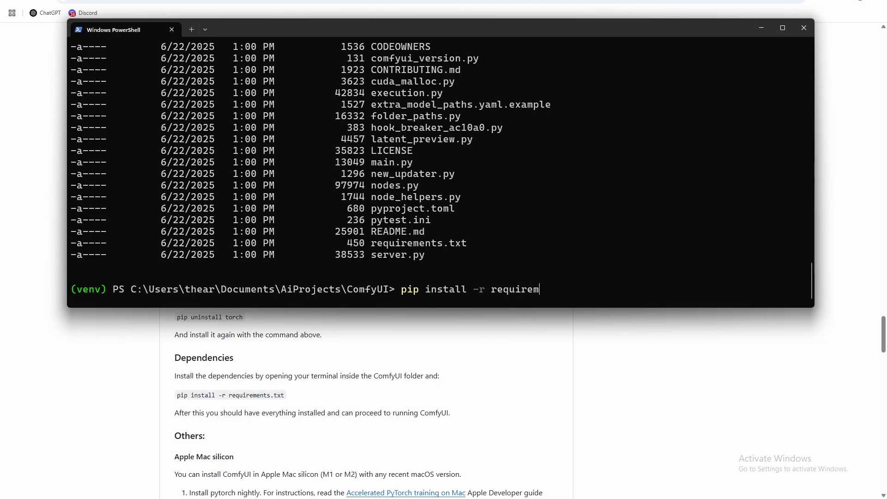
key("Tab")
key("Return")
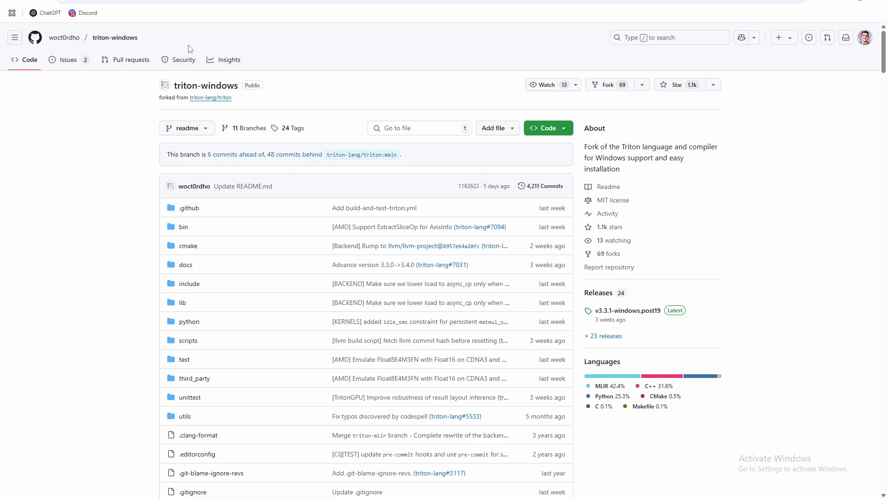
Step: Review the triton-windows README on GitHub, covering the PyTorch, CUDA, C compiler and vcredist requirements
scroll(221, 106, "down", 5)
scroll(228, 115, "up", 5)
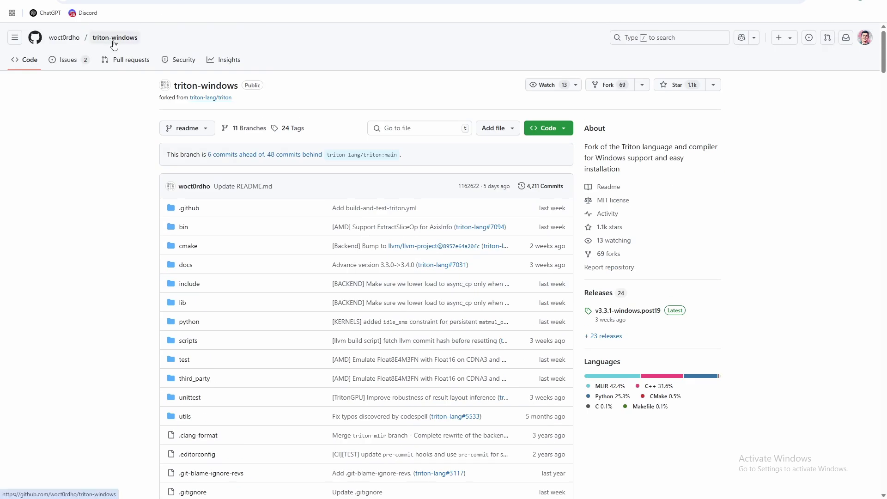
scroll(196, 94, "down", 3)
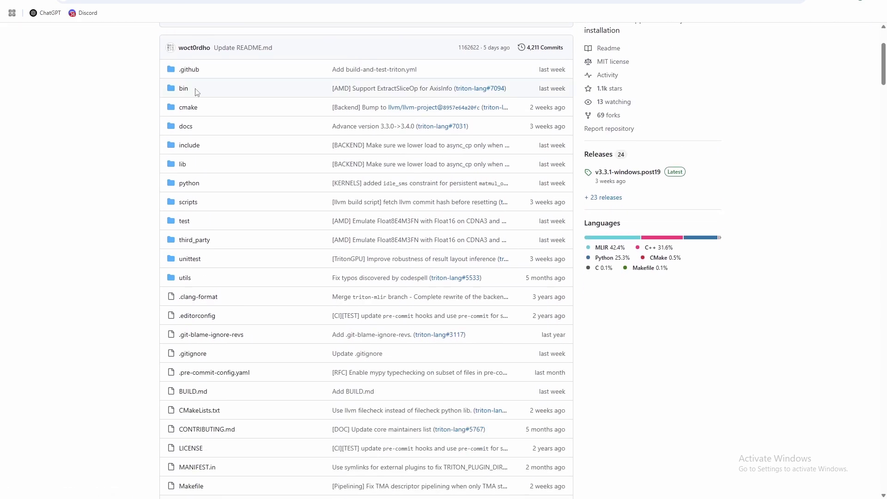
scroll(213, 97, "down", 2)
scroll(213, 95, "down", 2)
scroll(214, 93, "up", 7)
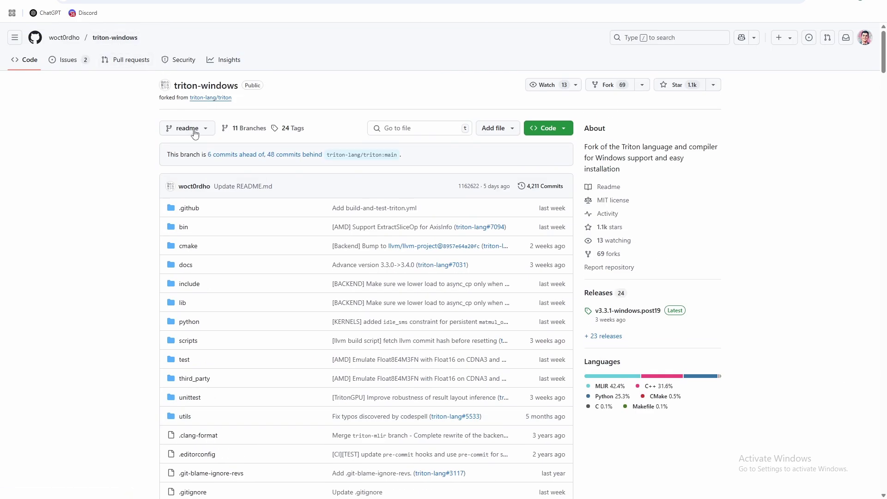
scroll(196, 127, "down", 20)
scroll(269, 205, "up", 8)
scroll(210, 179, "up", 5)
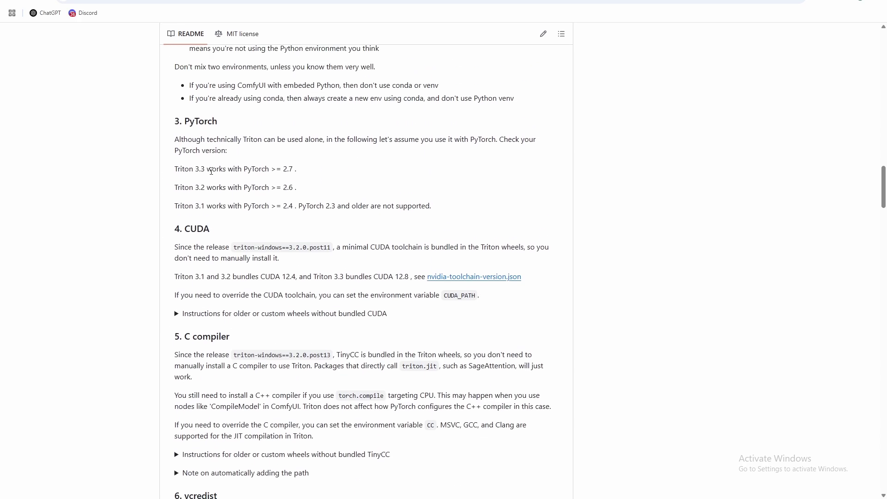
scroll(216, 107, "down", 7)
scroll(213, 136, "down", 2)
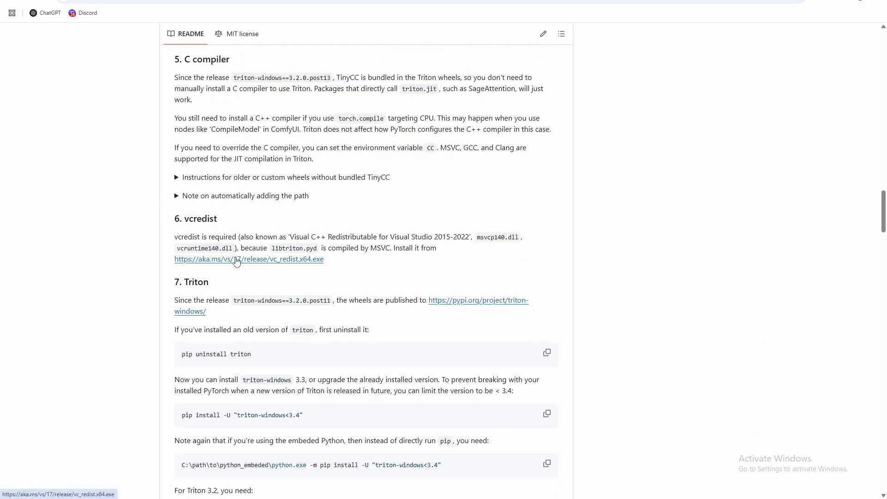
Step: Download vc_redist.x64.exe from the README's vcredist section, install the Visual C++ 2015-2022 Redistributable, and close its installer without restarting
left_click(209, 259)
left_click(768, 28)
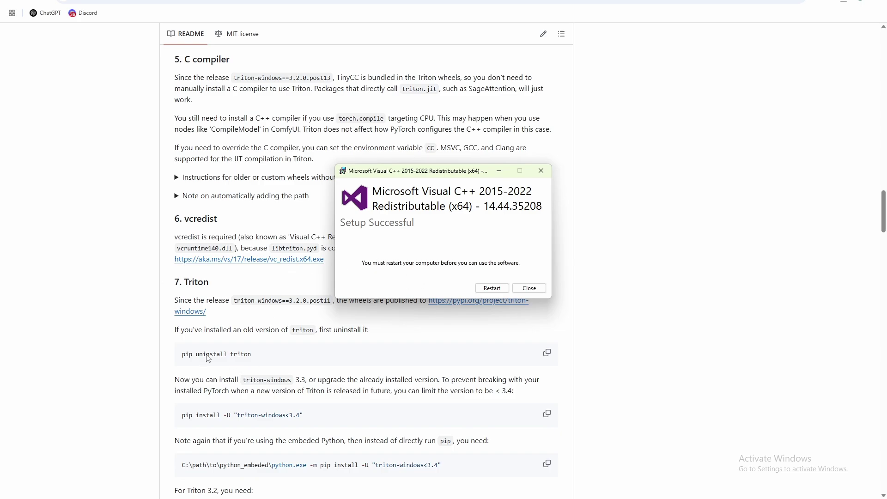
left_click(529, 288)
Step: Copy pip uninstall triton from the README's Triton section and run it in the PowerShell terminal
scroll(222, 205, "down", 2)
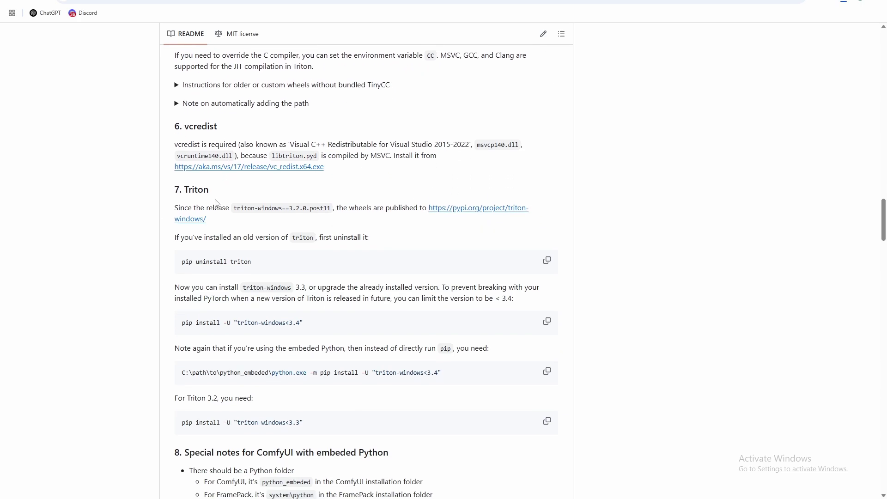
scroll(215, 203, "down", 1)
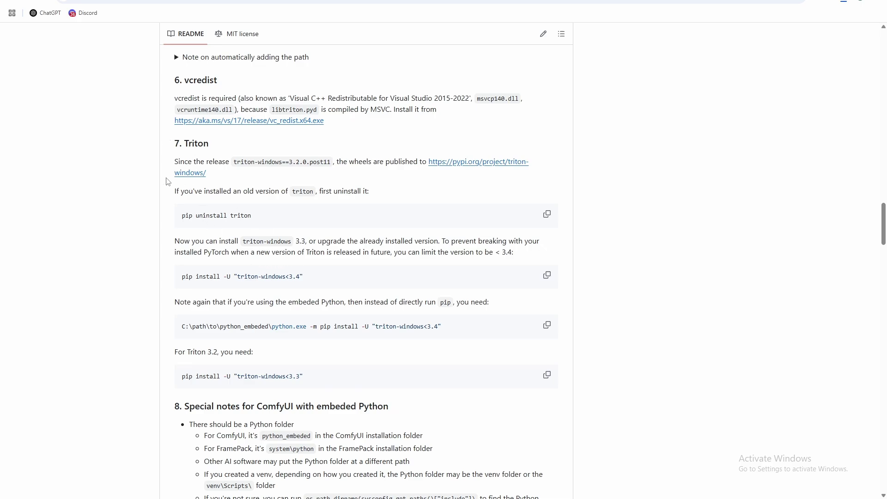
left_click_drag(256, 219, 179, 219)
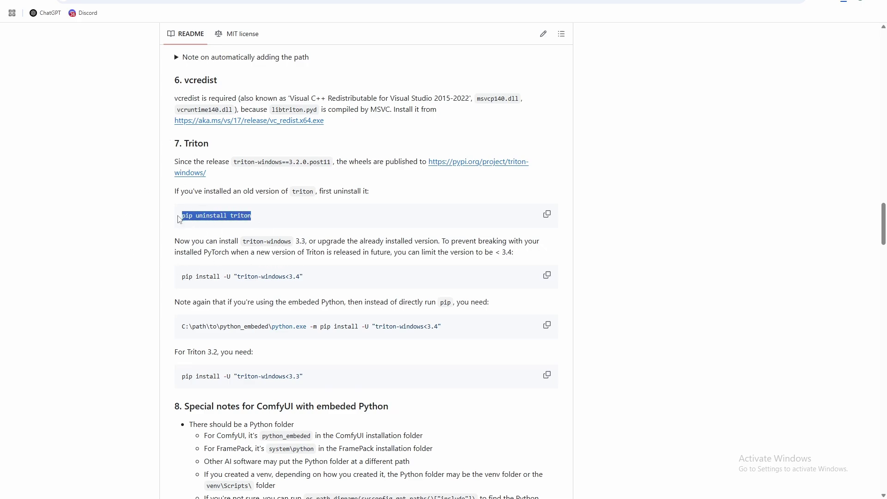
key("alt+Tab")
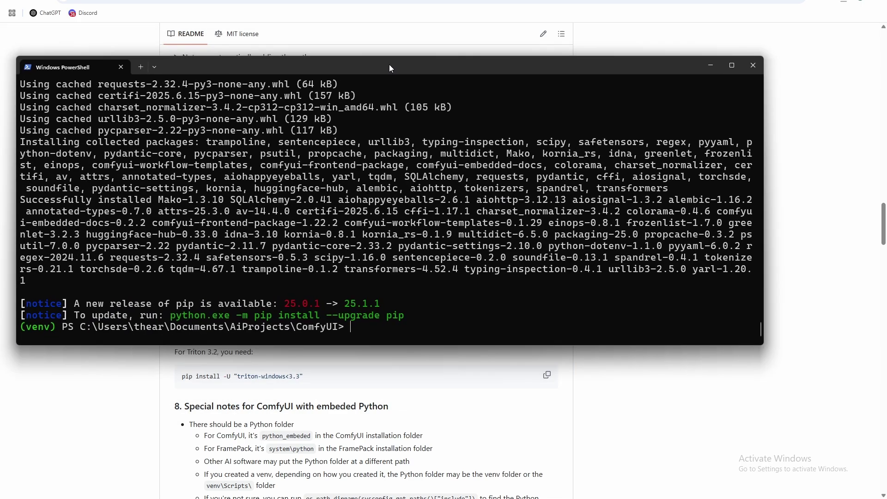
key("ctrl+v")
key("Return")
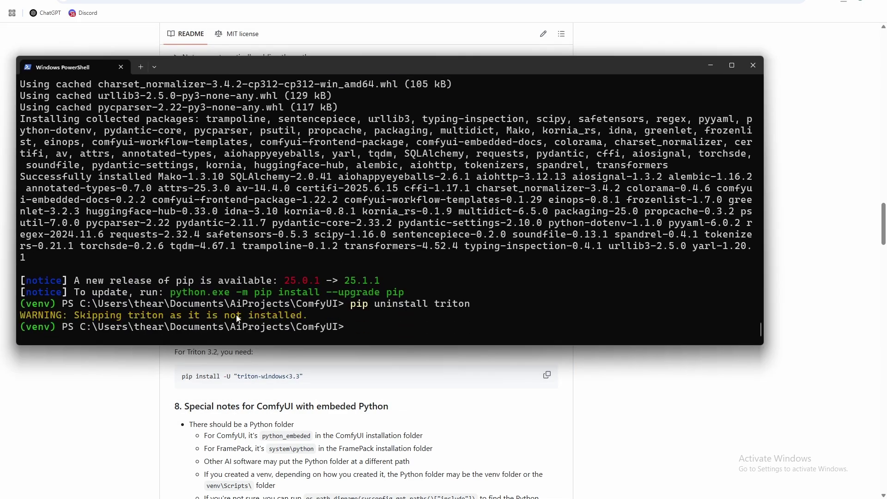
Step: Copy the README's pip install -U "triton-windows<3.4" command and run it in the activated environment
left_click_drag(351, 64, 351, 4)
key("alt+Tab")
left_click(547, 276)
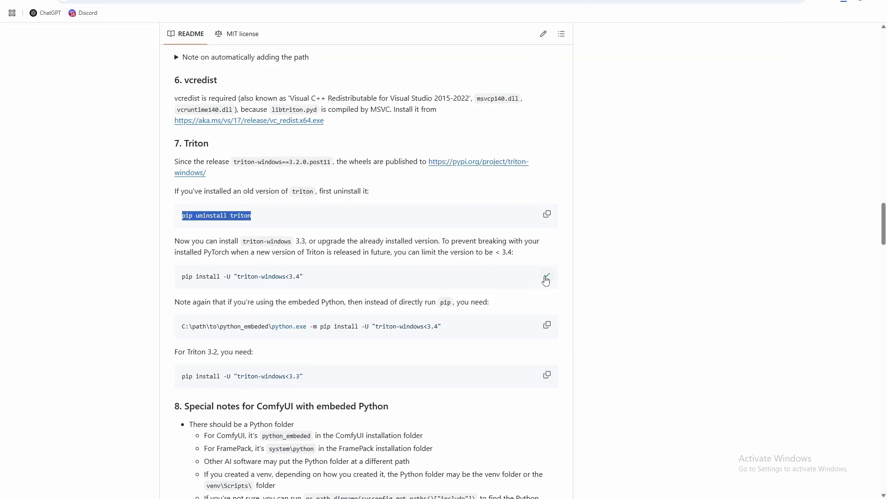
key("alt+Tab")
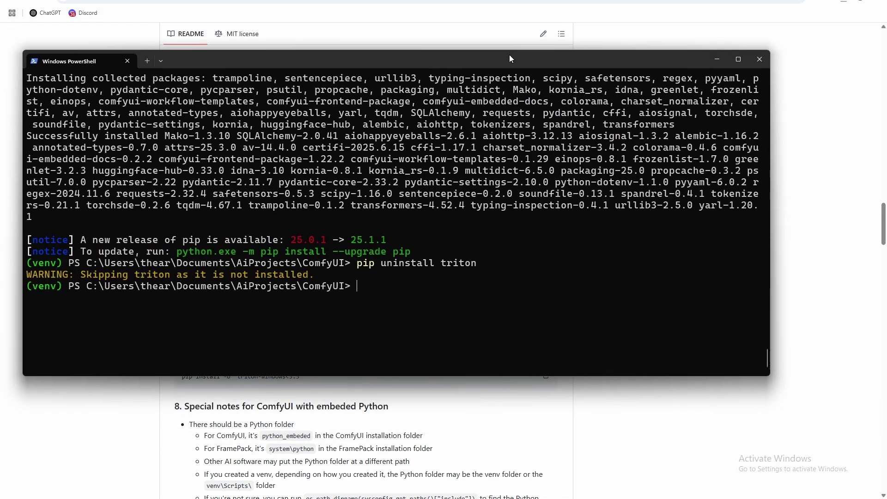
key("ctrl+v")
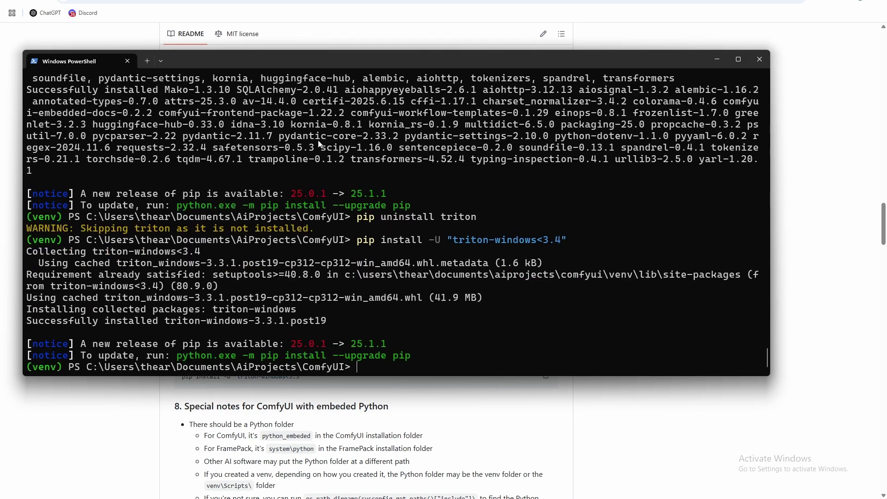
Step: Copy the Python test script from the "Test if it works" section of the triton-windows README in the browser
key("alt+Tab")
scroll(411, 251, "down", 7)
scroll(295, 264, "down", 6)
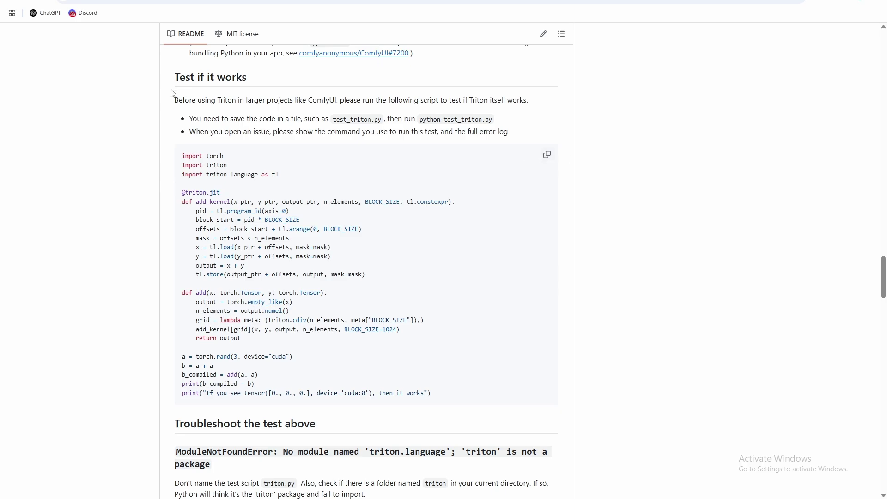
left_click(544, 158)
scroll(544, 160, "up", 6)
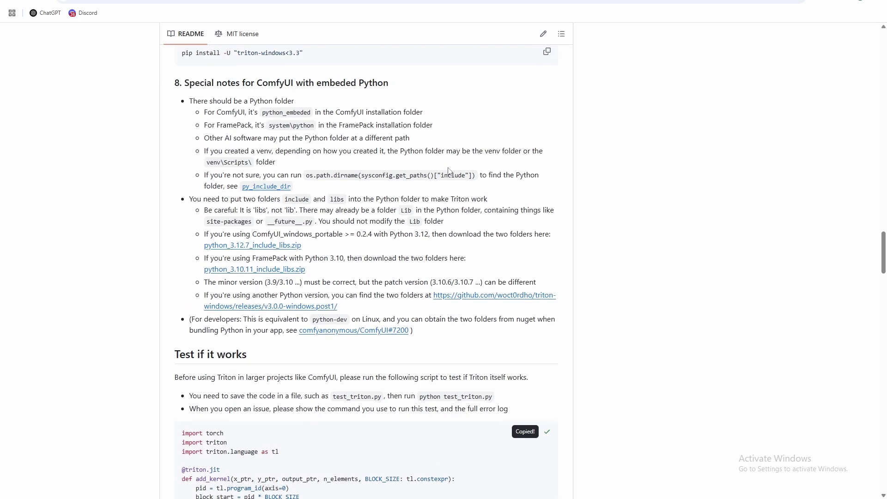
scroll(544, 160, "down", 3)
Step: Create a new text document in the ComfyUI root folder in File Explorer and name it triton_test.py
key("alt+Tab")
left_click(334, 90)
scroll(307, 358, "down", 7)
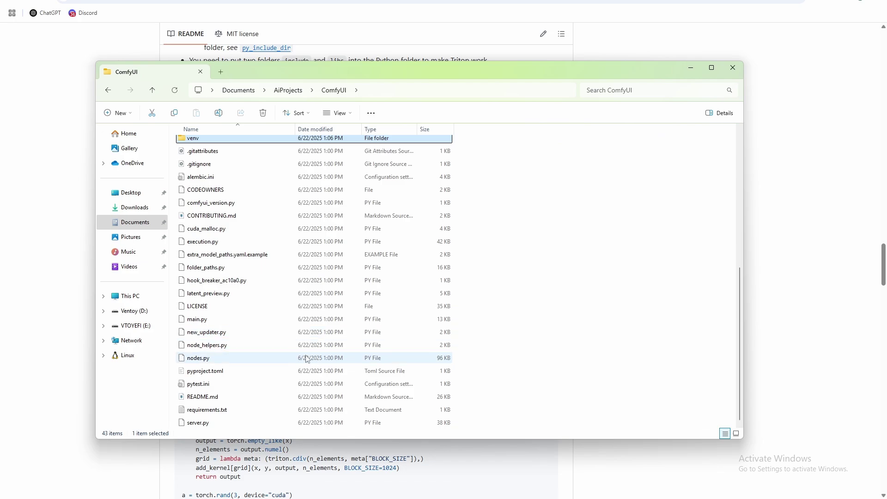
right_click(223, 430)
mouse_move(282, 364)
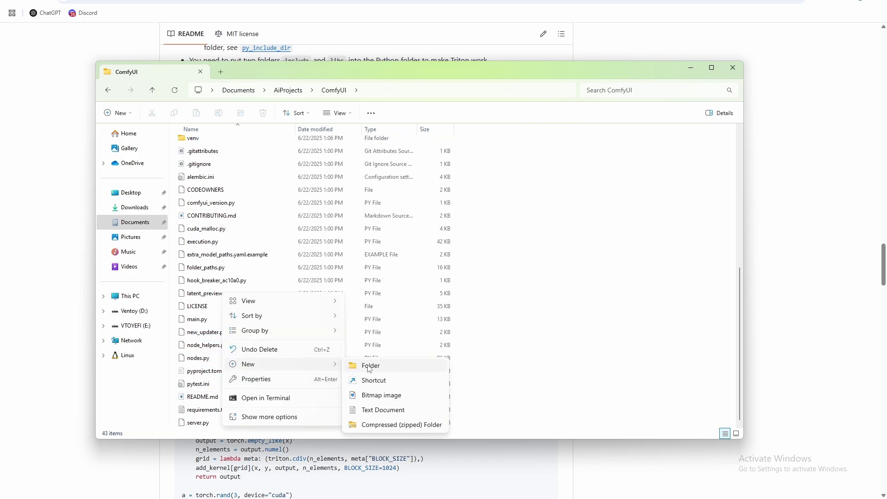
left_click(392, 415)
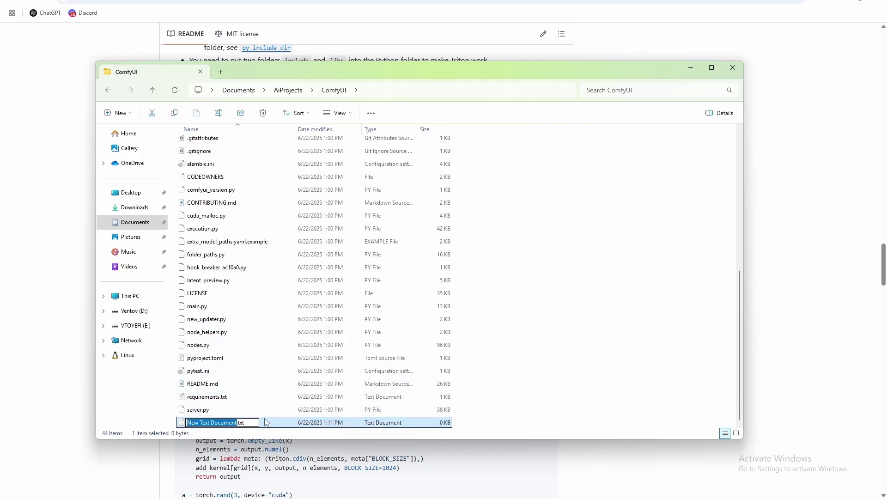
key("BackSpace")
type("pythy")
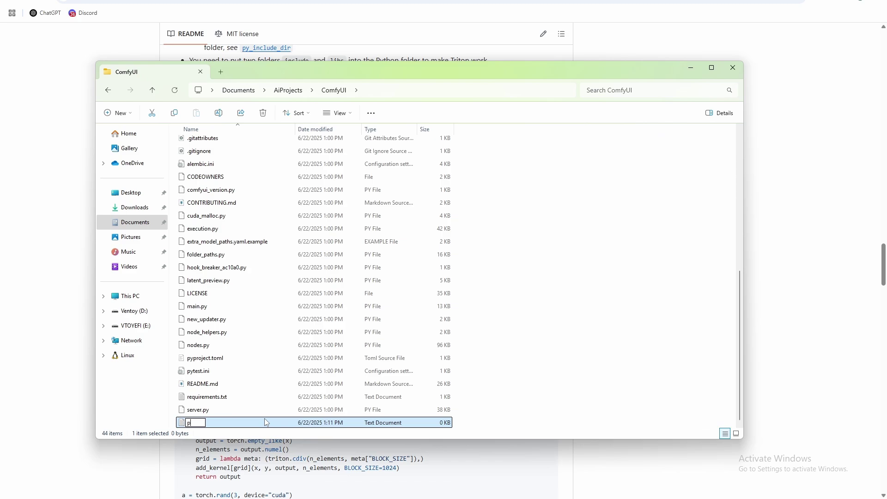
key("BackSpace")
key("BackSpace")
key("BackSpace")
key("BackSpace")
type("triton_test.py")
key("Return")
left_click(485, 241)
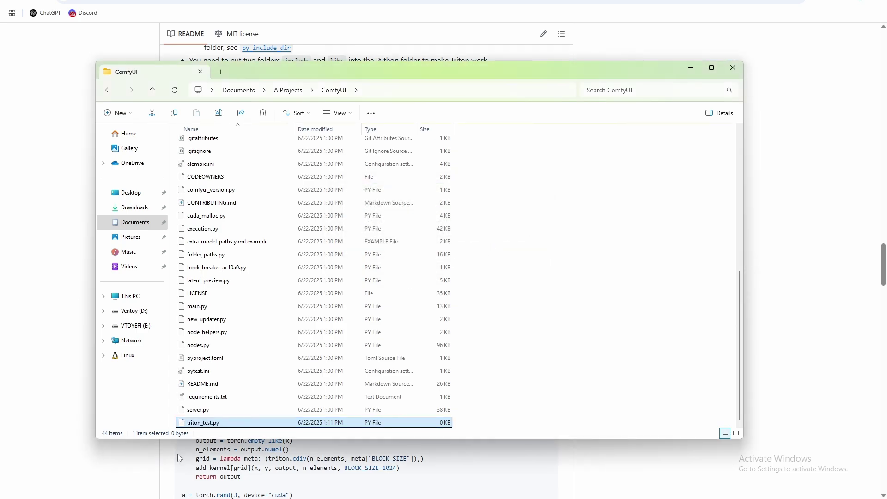
Step: Open triton_test.py in Notepad just once, paste in the copied Triton test script, and save the file
double_click(205, 426)
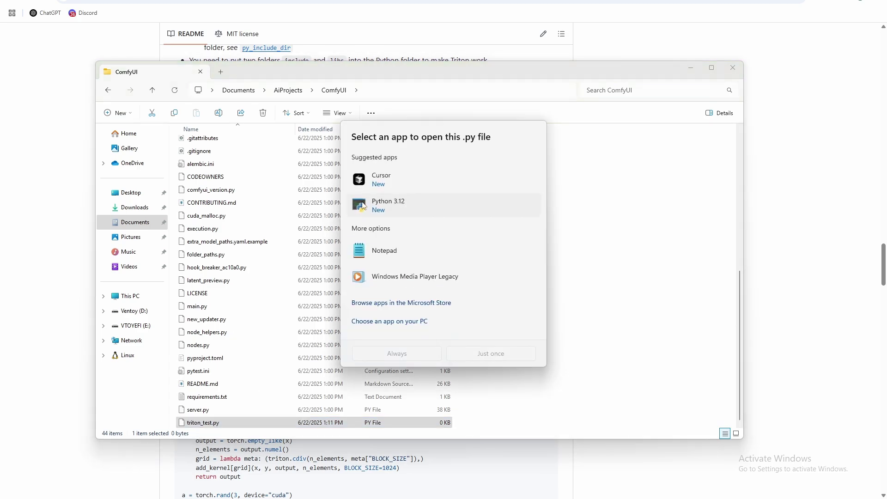
left_click(388, 255)
left_click(478, 358)
key("ctrl+v")
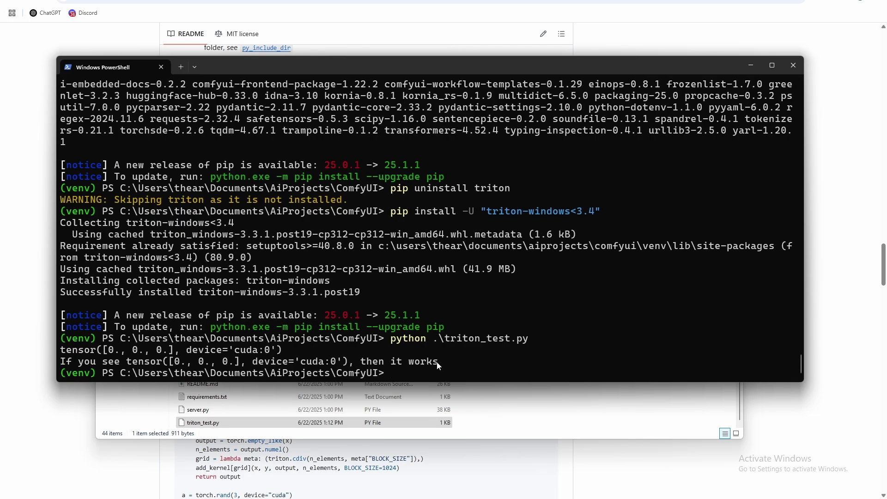
Step: Check the output of python .\triton_test.py in the terminal to verify the Triton installation
left_click_drag(438, 365, 61, 349)
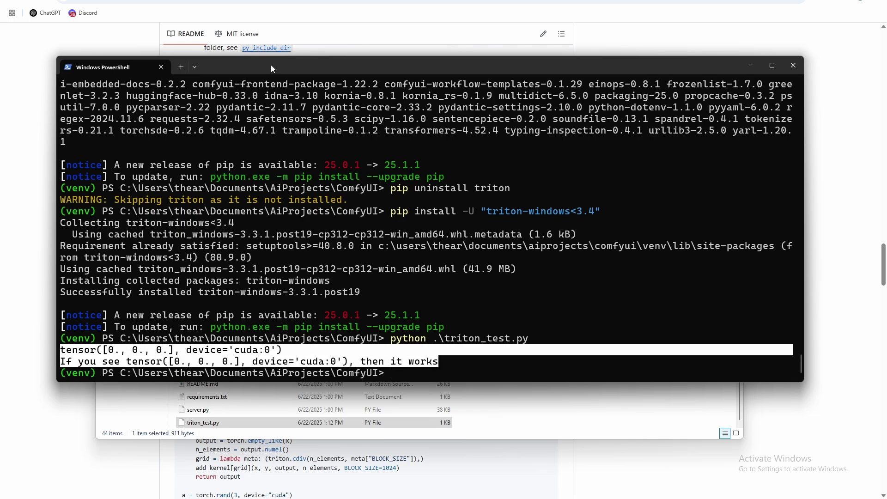
left_click(467, 198)
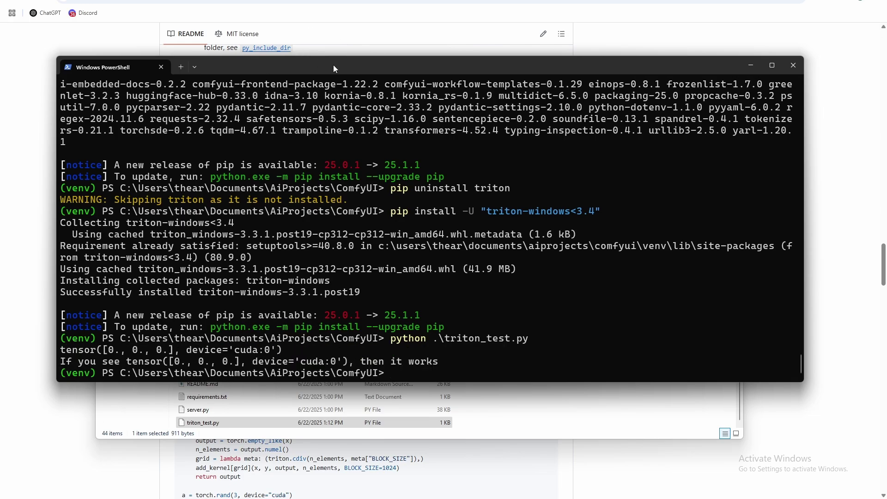
left_click_drag(334, 68, 174, 74)
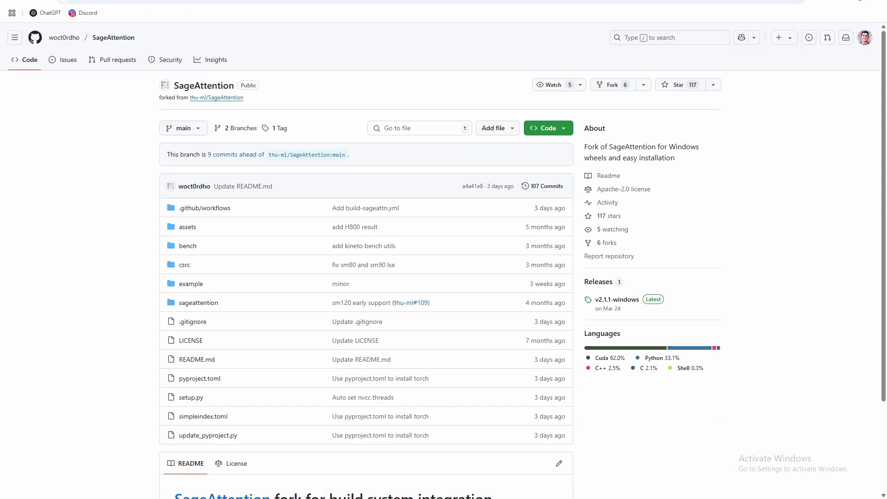
Step: Open the SageAttention fork's releases and look through the v2.1.1-windows assets for wheels by CUDA, torch and Python version
scroll(229, 99, "down", 3)
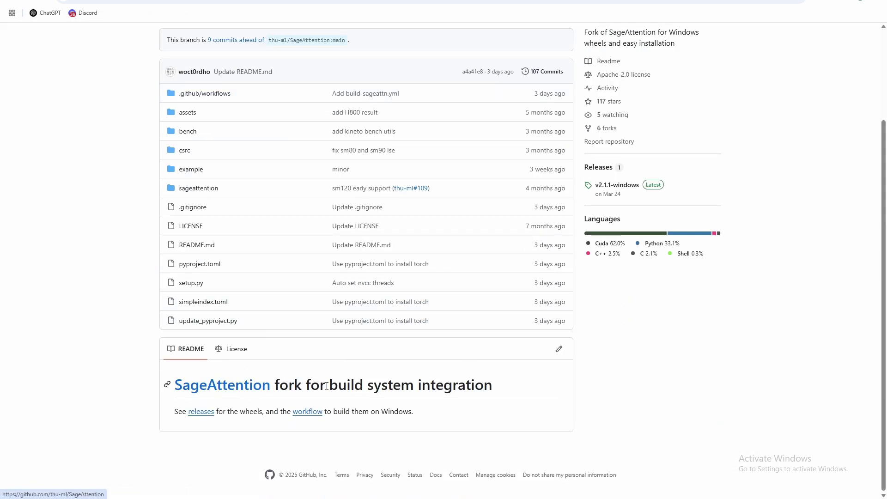
left_click(203, 413)
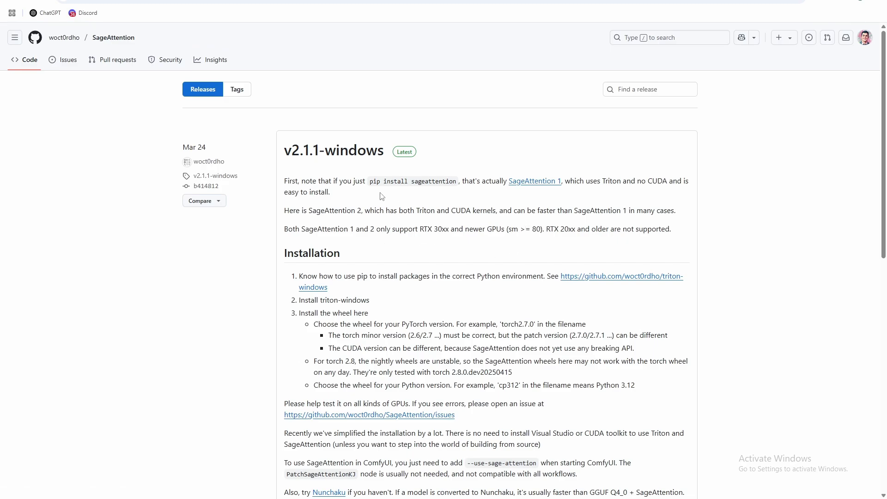
scroll(382, 196, "down", 10)
left_click(337, 409)
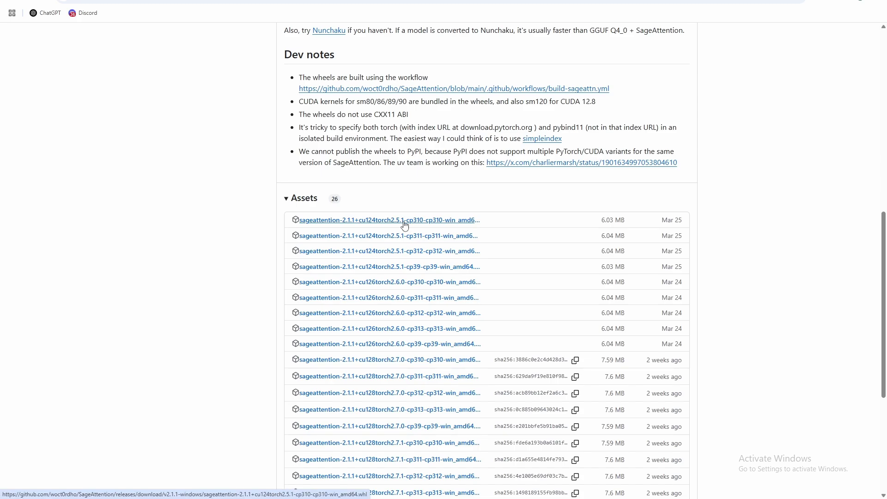
scroll(311, 318, "down", 2)
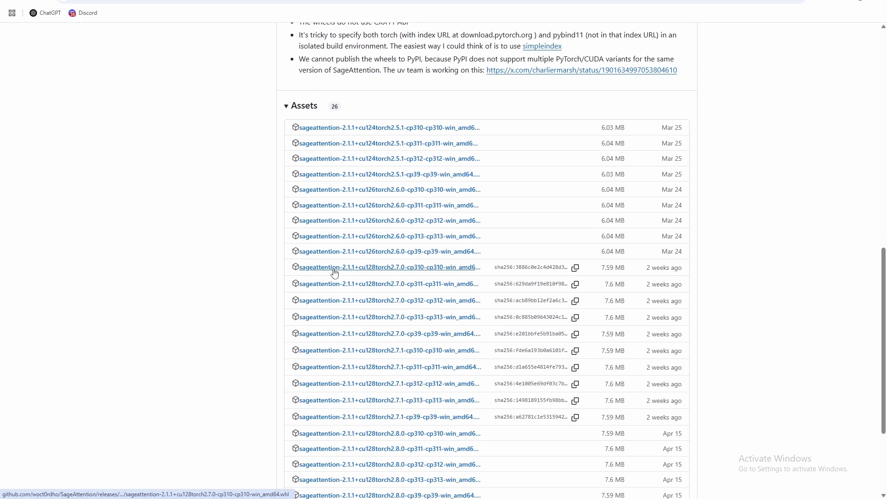
scroll(334, 273, "down", 1)
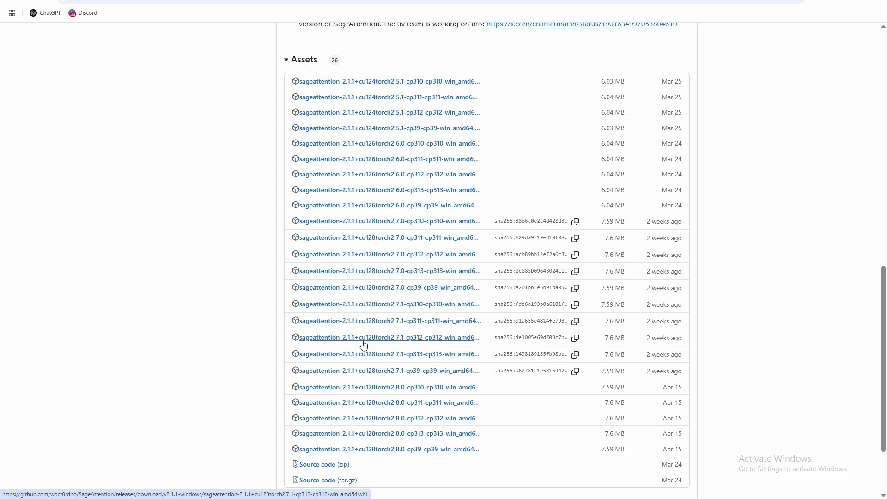
scroll(383, 133, "up", 1)
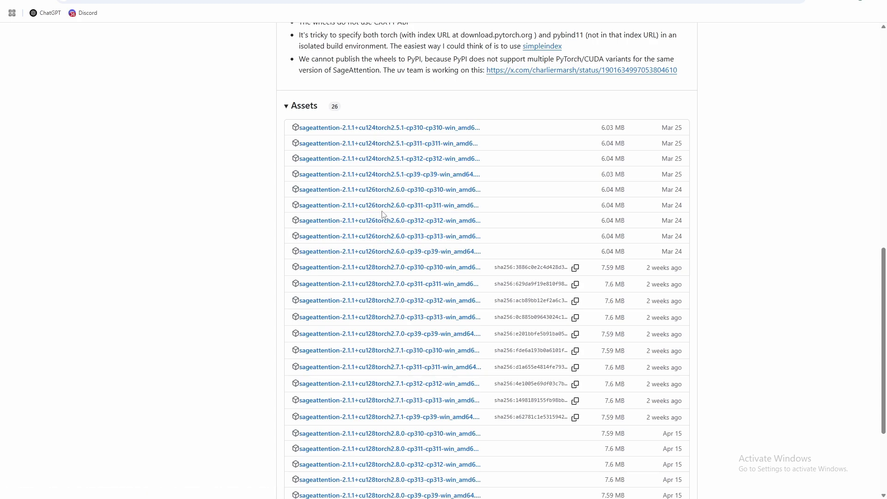
scroll(382, 214, "down", 2)
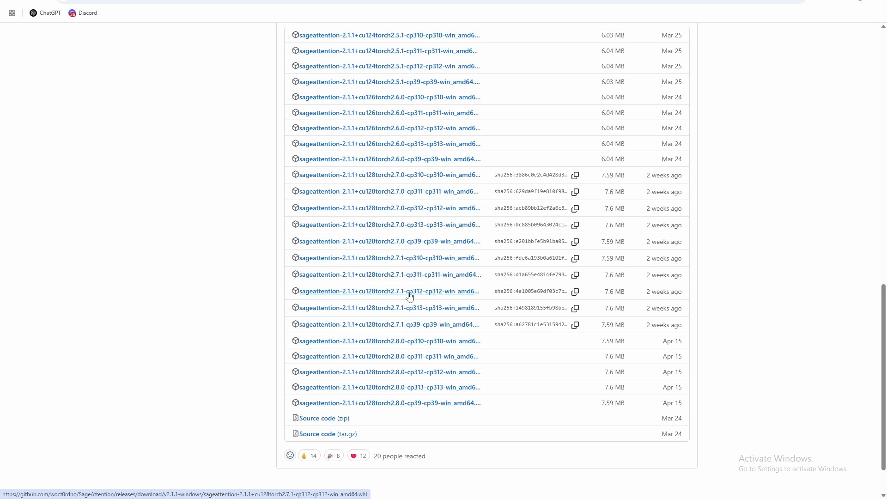
Step: Switch to the PowerShell terminal and check the torch and CUDA versions in the installed package list
key("alt+Tab")
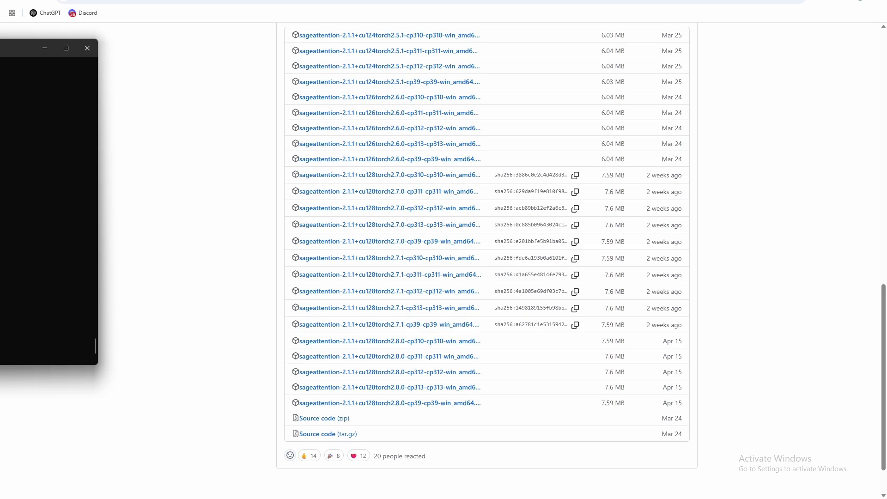
left_click_drag(28, 48, 796, 63)
scroll(334, 253, "up", 20)
scroll(179, 184, "down", 20)
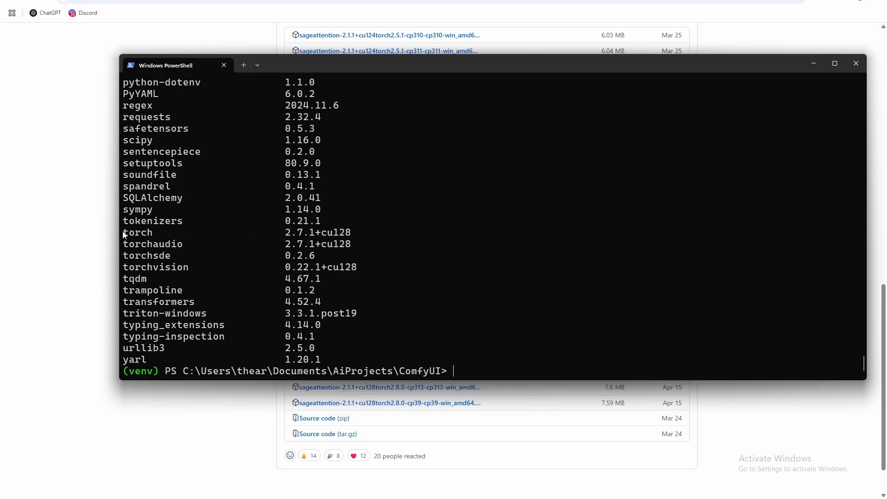
left_click_drag(122, 232, 362, 248)
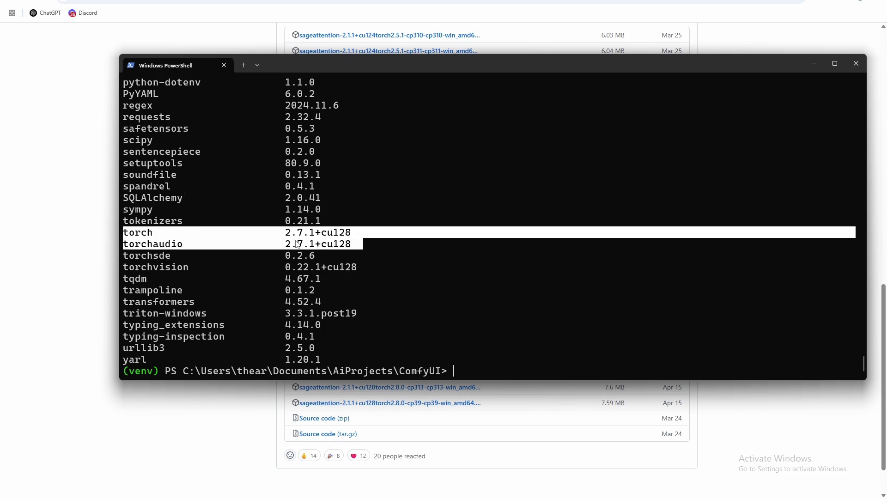
Step: Run python -v in the virtual environment to check the Python version, and exit the interpreter with exit()
right_click(473, 365)
type("python -")
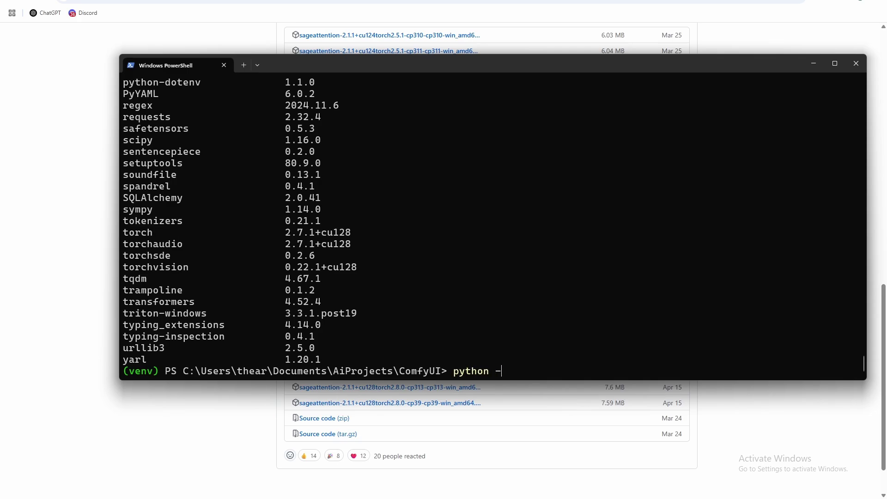
type("v")
key("Return")
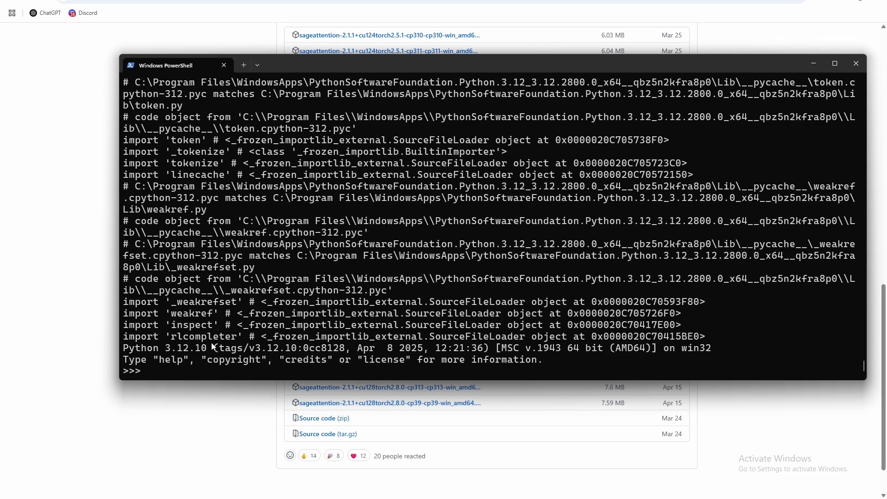
left_click_drag(166, 351, 207, 352)
type("exit()")
key("Return")
Step: Download the sageattention-2.1.1+cu128torch2.7.1-cp312-cp312-win_amd64 wheel in the browser and place it in the ComfyUI root folder
key("alt+Tab")
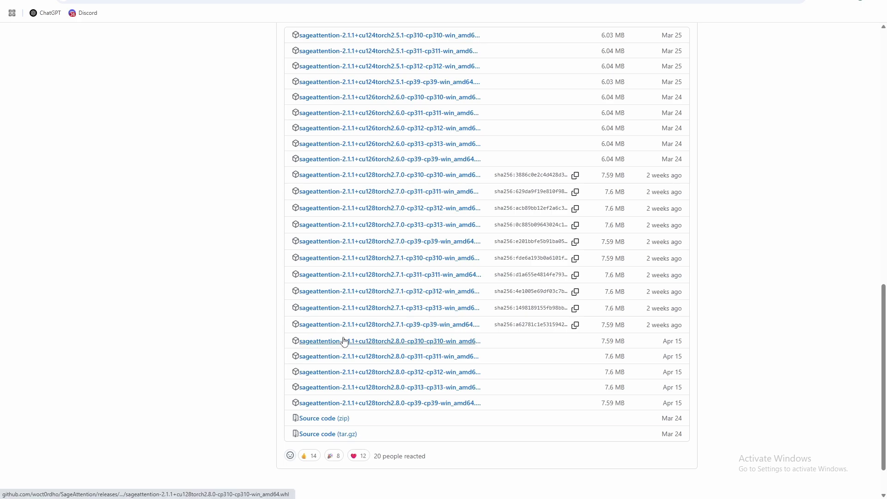
left_click(369, 292)
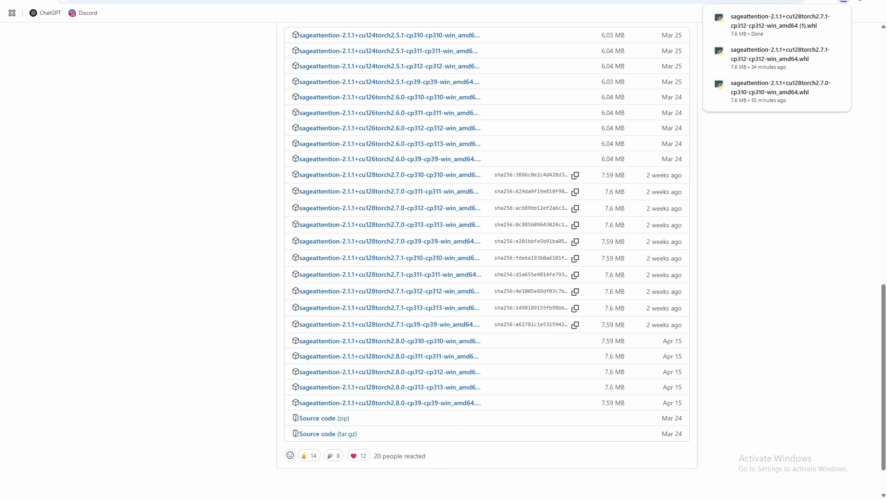
key("alt+Tab")
key("alt+Tab")
left_click_drag(776, 23, 237, 421)
Step: Remove the " (1)" suffix from the SageAttention wheel's file name and switch to the PowerShell terminal
key("F2")
key("Right")
key("BackSpace")
key("BackSpace")
key("BackSpace")
key("BackSpace")
key("Return")
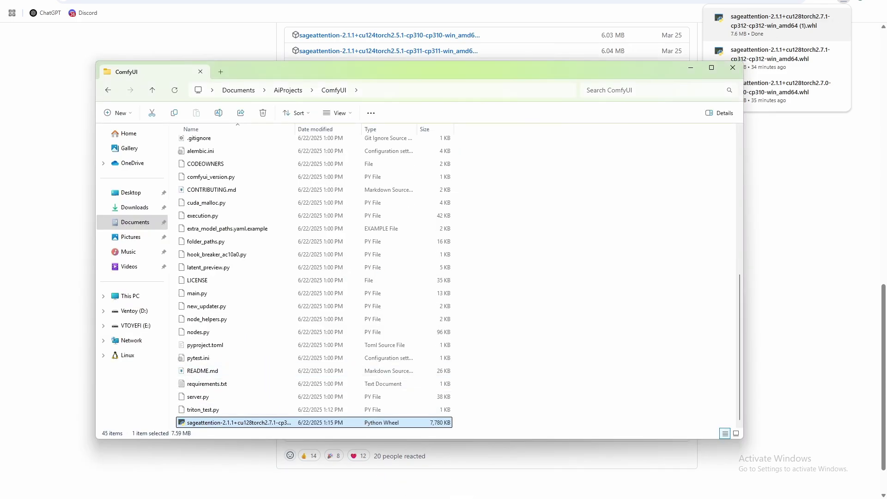
key("alt+Tab")
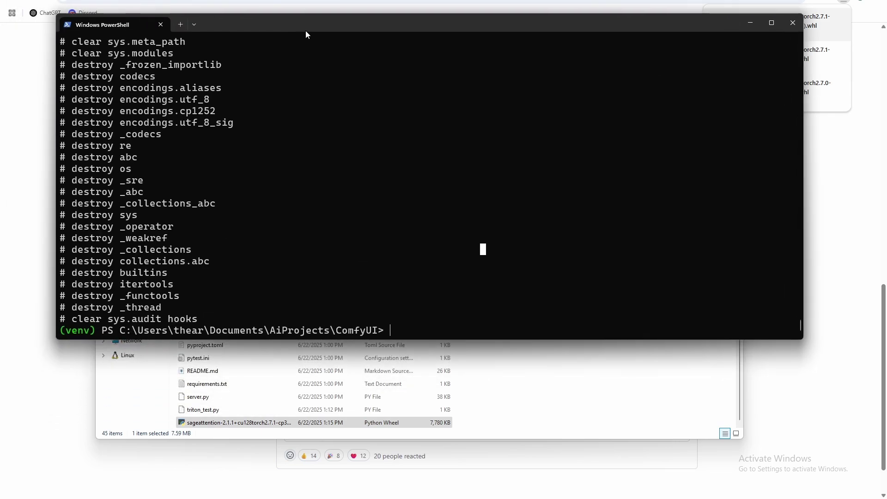
type("pip install .\\sag")
key("Tab")
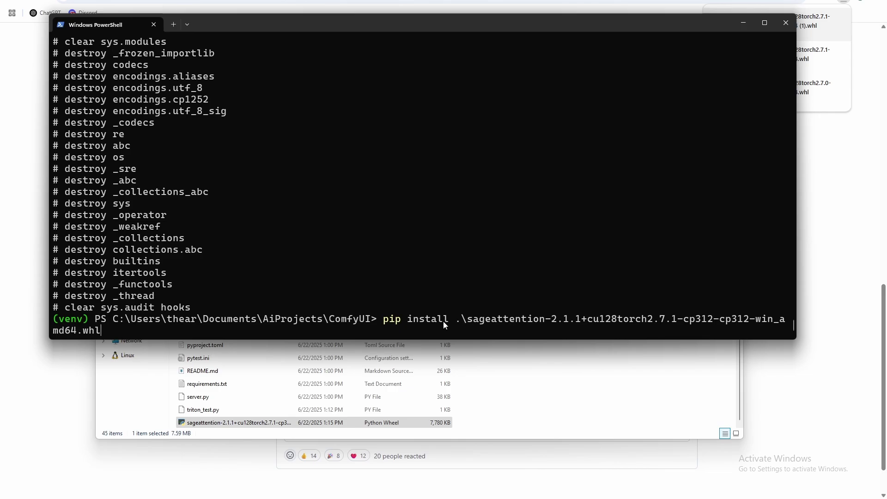
key("BackSpace")
key("BackSpace")
key("BackSpace")
key("BackSpace")
key("BackSpace")
key("BackSpace")
key("BackSpace")
key("BackSpace")
key("BackSpace")
key("BackSpace")
key("BackSpace")
key("BackSpace")
key("BackSpace")
key("BackSpace")
key("BackSpace")
key("BackSpace")
key("BackSpace")
key("BackSpace")
key("BackSpace")
key("BackSpace")
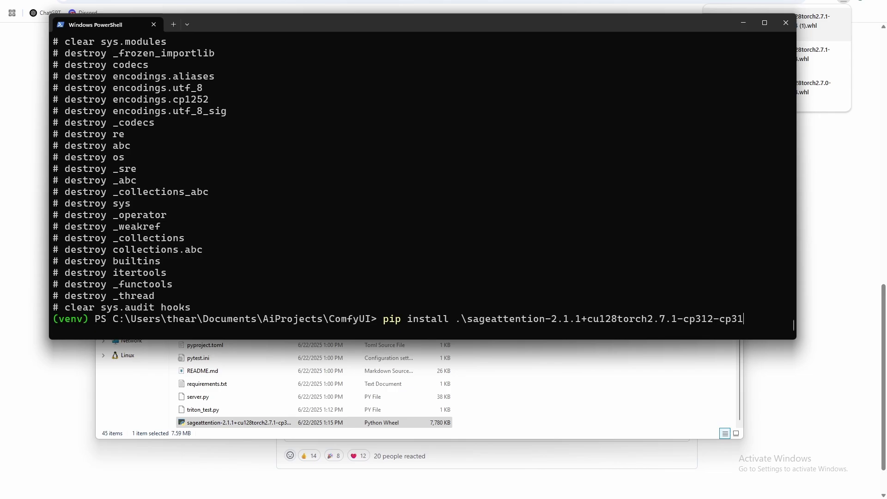
key("BackSpace")
key("BackSpace")
key("BackSpace")
key("BackSpace")
key("BackSpace")
key("BackSpace")
key("BackSpace")
key("BackSpace")
key("BackSpace")
key("BackSpace")
key("BackSpace")
key("BackSpace")
key("BackSpace")
key("BackSpace")
key("BackSpace")
key("BackSpace")
key("BackSpace")
key("BackSpace")
key("BackSpace")
key("BackSpace")
Step: Install the local wheel with pip install .\sageattention-2.1.1+cu128torch2.7.1-cp312-cp312-win_amd64.whl
type("sageat")
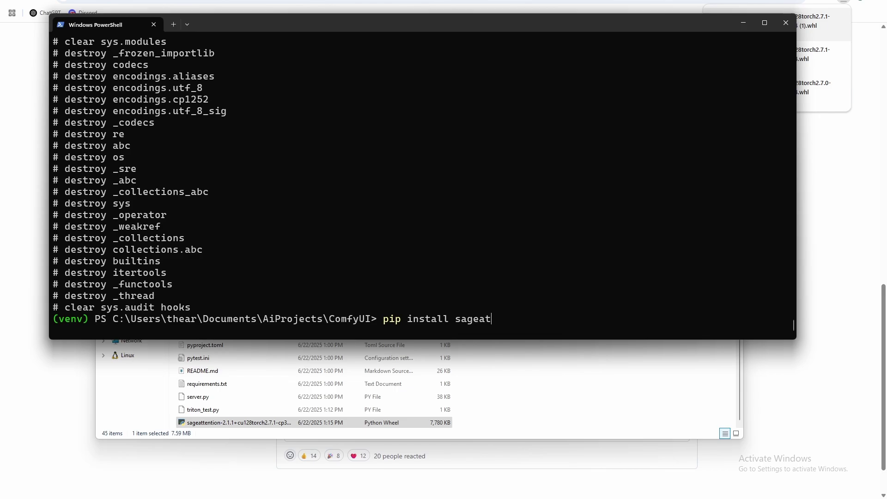
key("Tab")
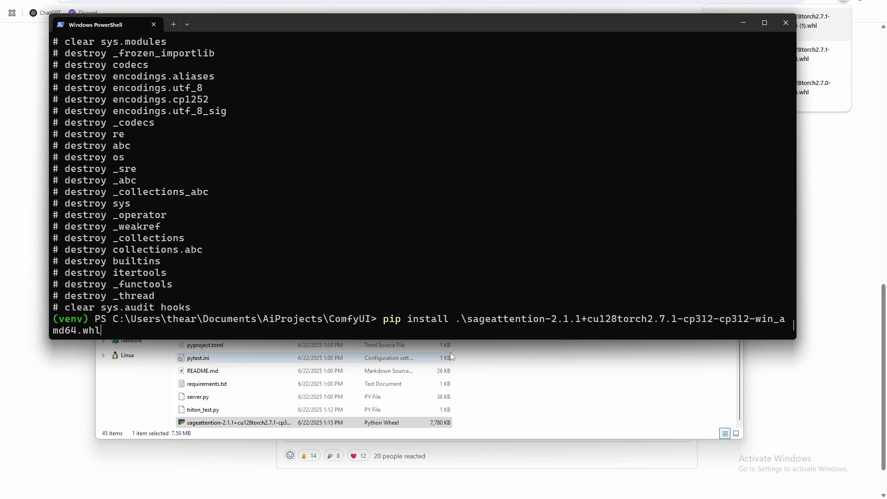
key("Return")
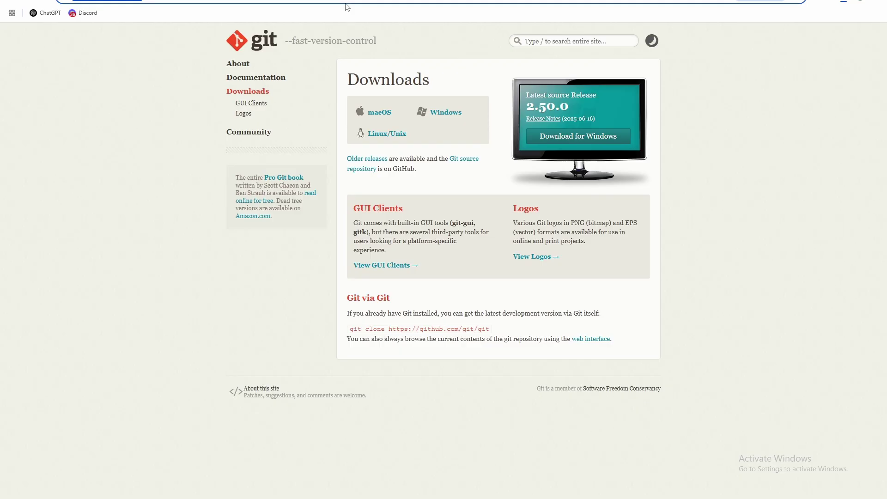
Step: Find the ComfyUI-Manager GitHub repository in the browser with "comfyui manager" and copy its HTTPS clone URL
left_click(347, 3)
type("comfy")
type("ui manager")
key("Return")
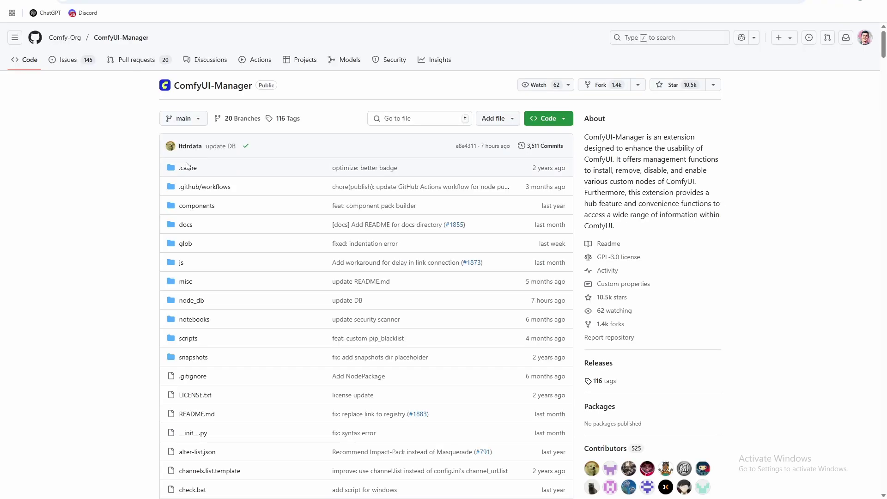
left_click(545, 118)
left_click(559, 200)
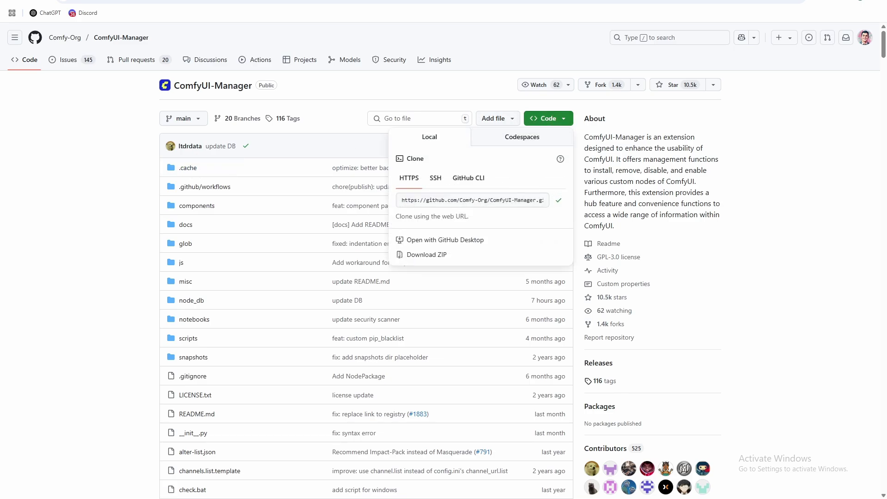
key("alt+Tab")
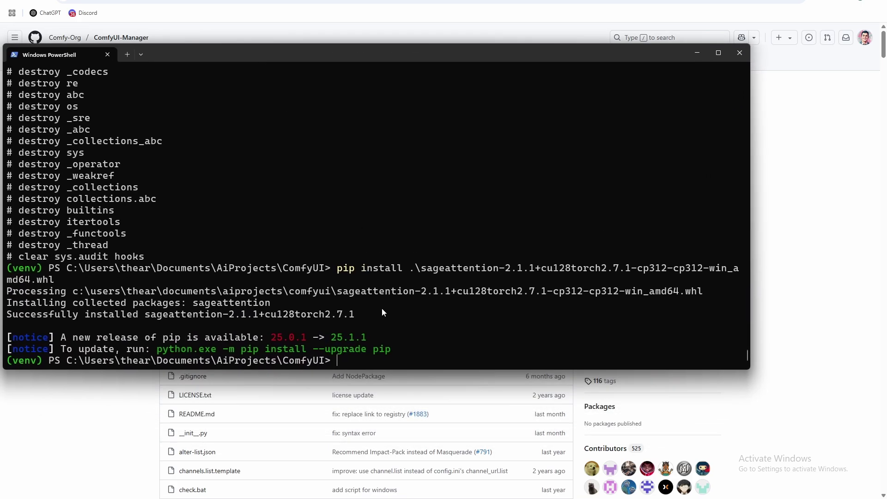
type("cd custom_nodes")
key("Return")
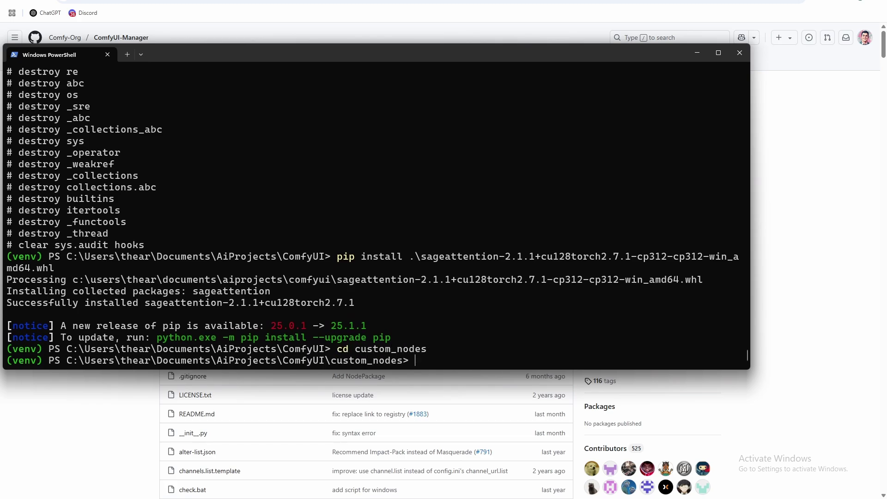
left_click(456, 478)
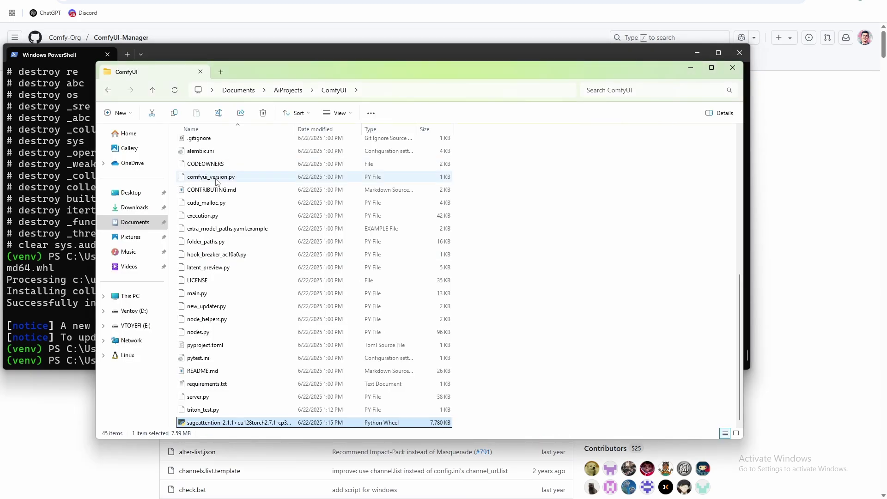
scroll(213, 183, "up", 8)
key("alt+F4")
type("git clone")
key("ctrl+v")
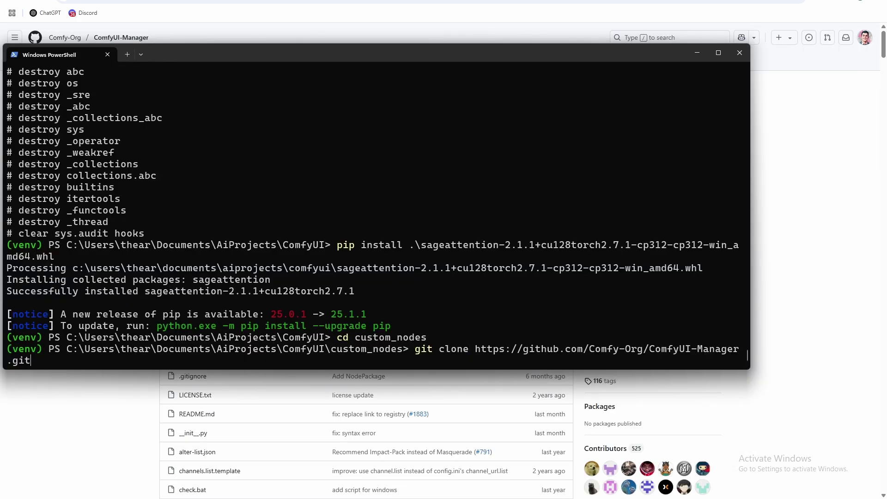
Step: Go up to the ComfyUI folder with cd .. and return to the custom_nodes folder
key("alt+Tab")
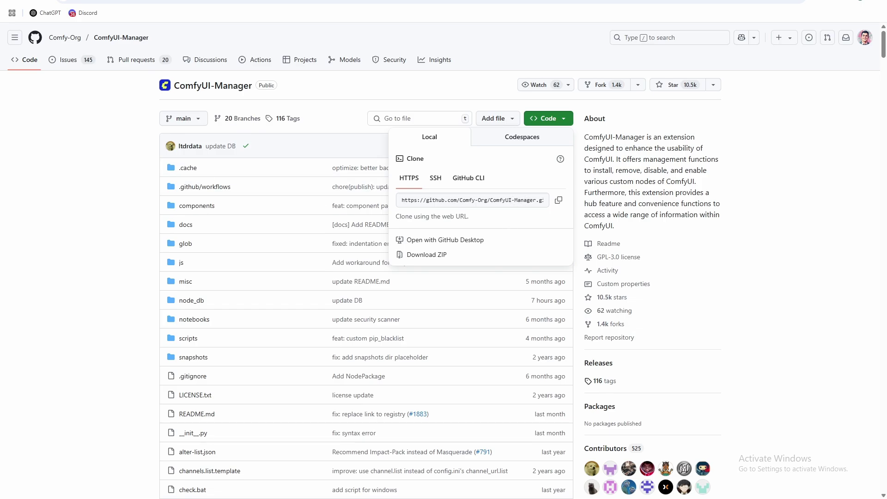
key("alt+Tab")
type("cd ..")
key("Return")
type("cd custom_nodes")
key("Return")
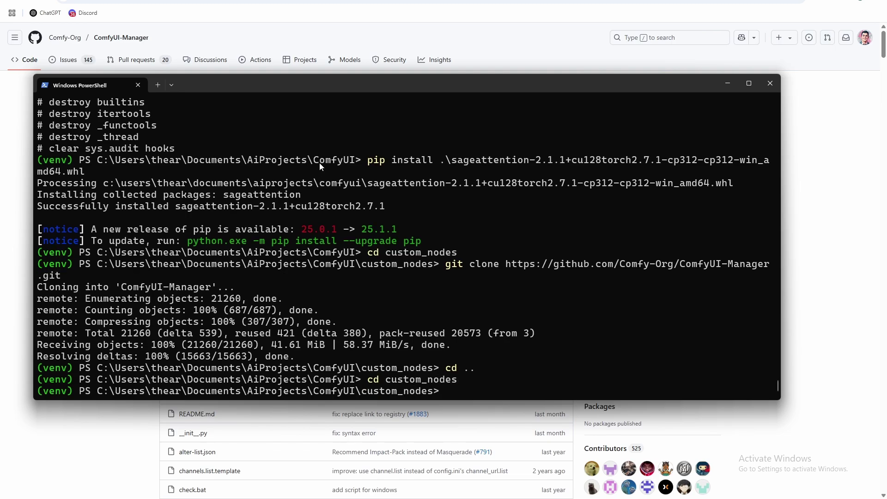
Step: Find the ComfyUI-Crystools GitHub repository with "crystools" and clone its HTTPS URL into custom_nodes from the terminal
key("super+Down")
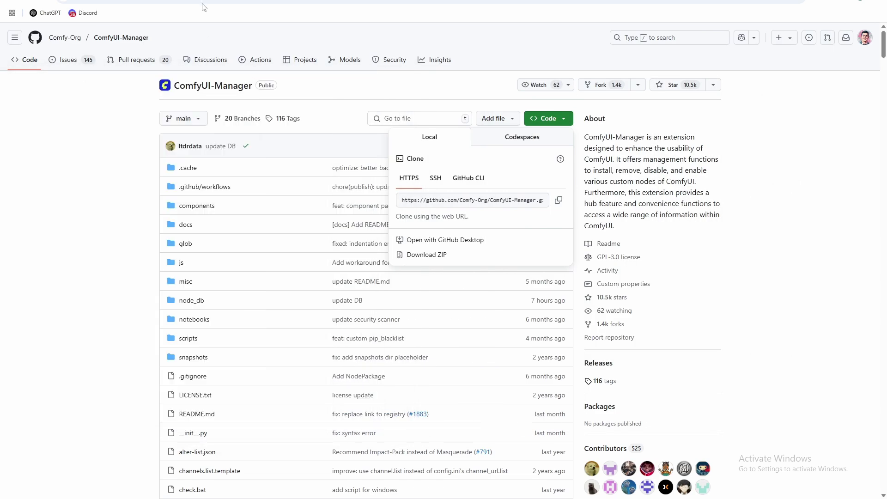
left_click(204, 2)
type("crystools")
key("Return")
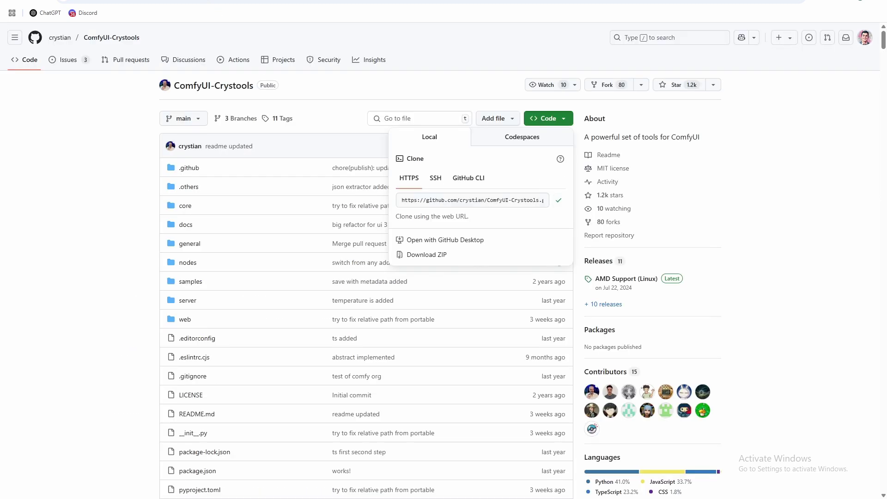
key("alt+Tab")
type("git clone")
Step: Try to run pip install -r requirements.txt from the custom_nodes folder
type("pip")
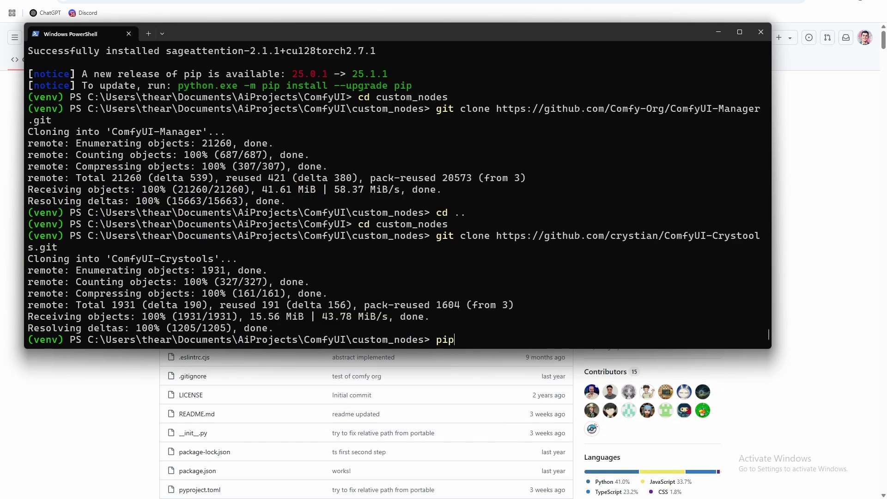
type(" install -r requirements.txt")
key("Return")
scroll(247, 415, "down", 2)
Step: Change to the ComfyUI-Crystools folder and install its Python dependencies with pip install -r requirements.txt
type("cd Comfy")
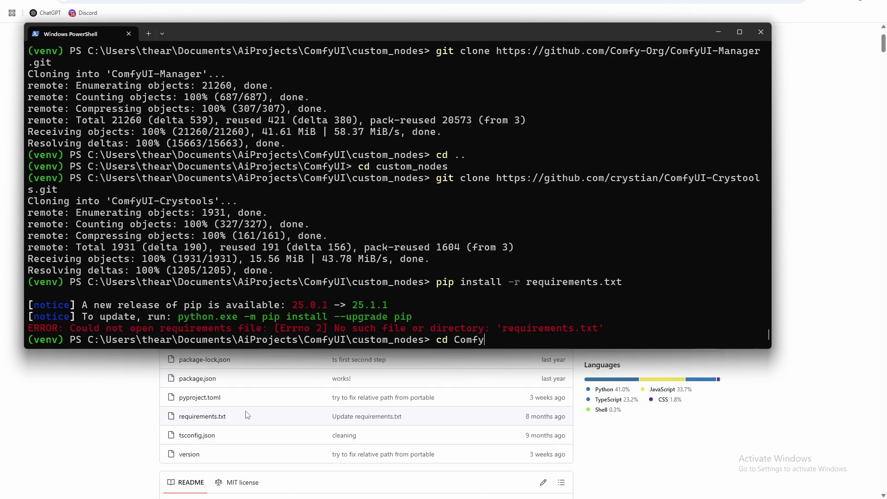
type("UI-Crystools")
key("Return")
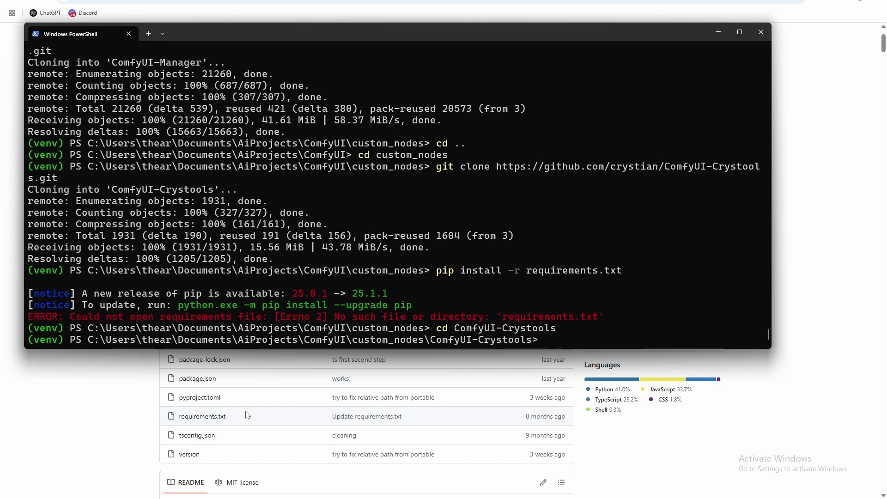
key("Up")
key("Up")
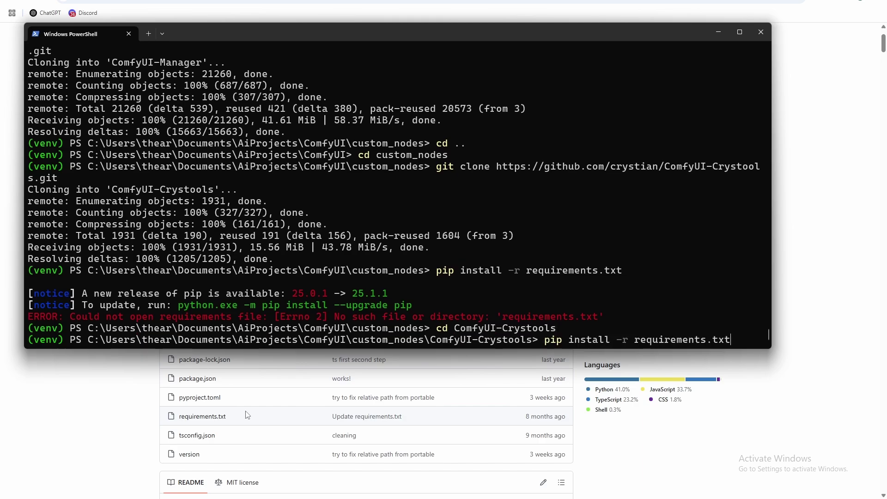
key("Return")
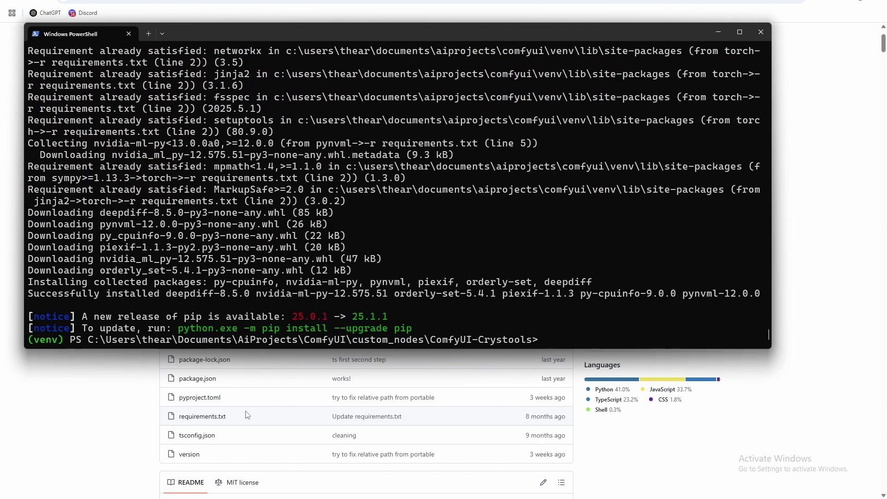
Step: Go up two folder levels in the terminal to the ComfyUI folder using cd .
type("cd ..")
key("Return")
type("cd ..")
key("Return")
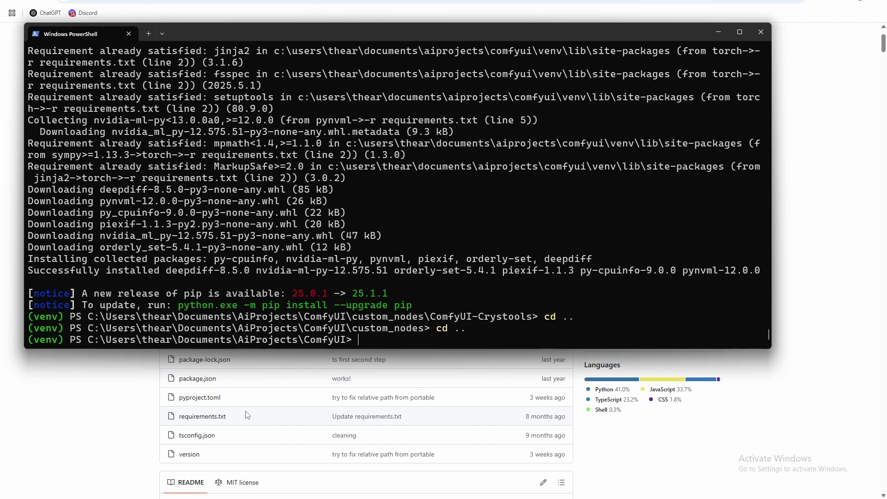
type("python main.py")
key("Return")
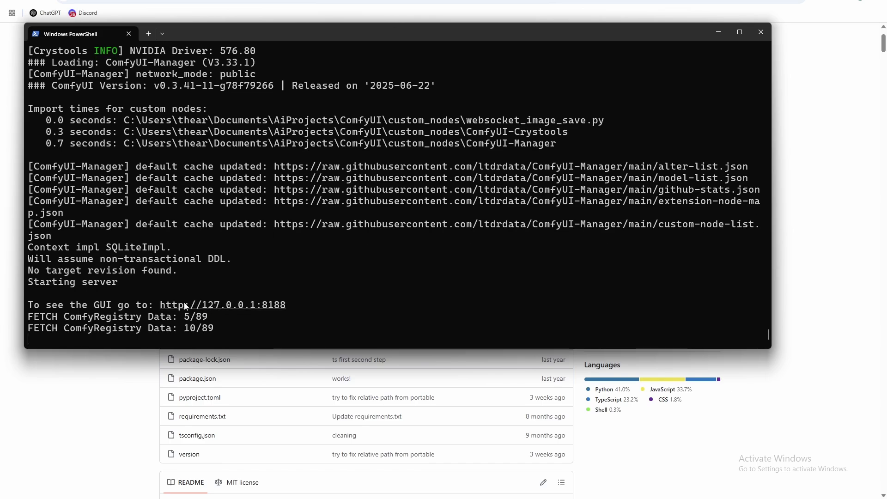
left_click(213, 294, "ctrl")
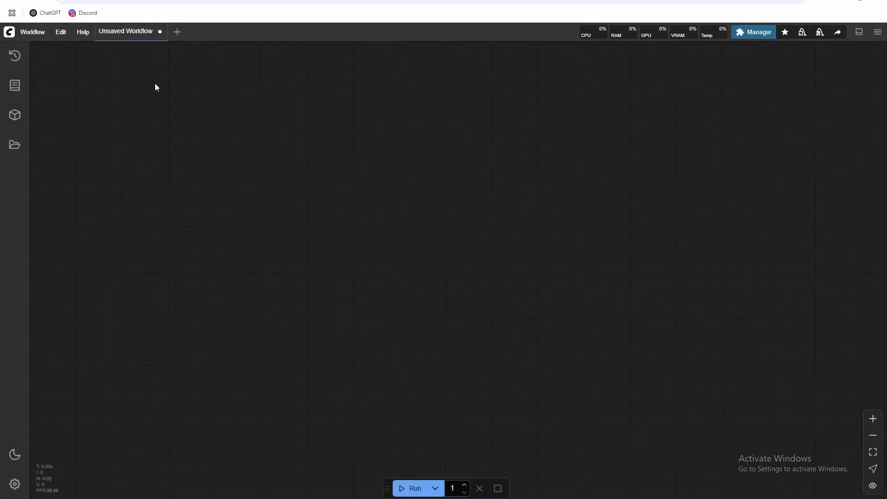
Step: Search the custom nodes manager for "wanvideowrap" and try to install ComfyUI-WanVideoWrapper
key("m")
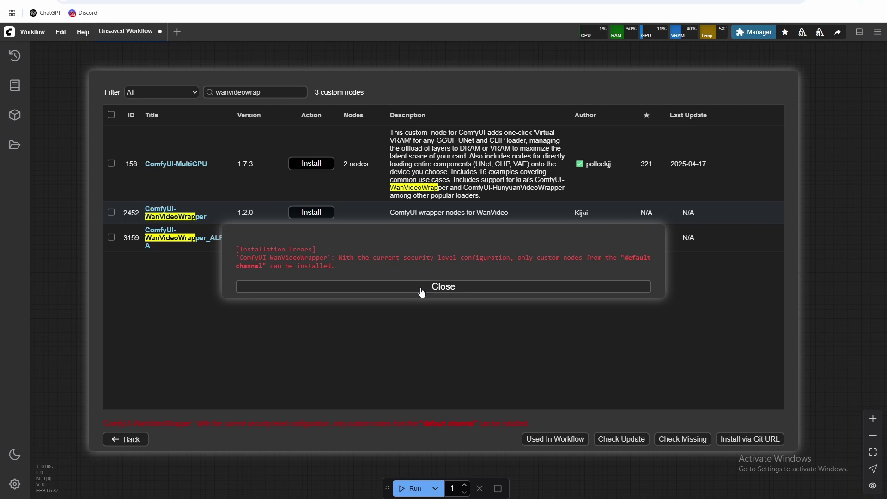
left_click(422, 287)
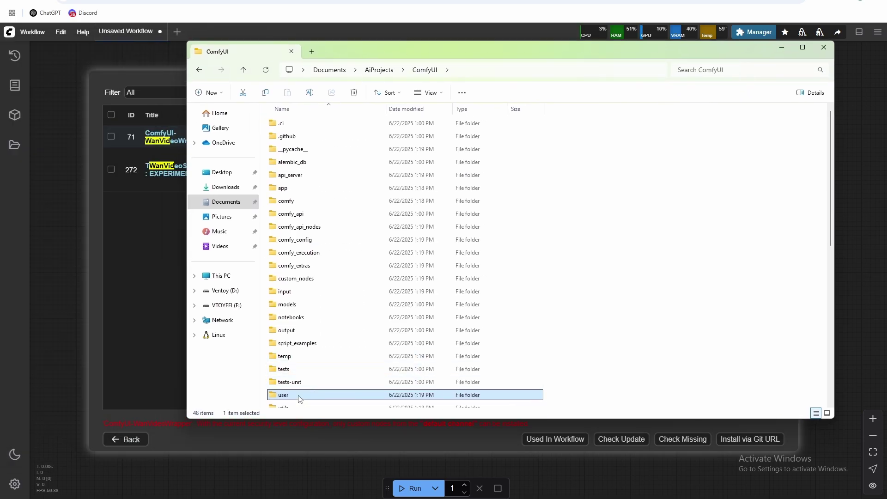
Step: Open config.ini for editing from ComfyUI's user\default\ComfyUI-Manager folder
double_click(296, 396)
scroll(333, 229, "up", 2, "ctrl")
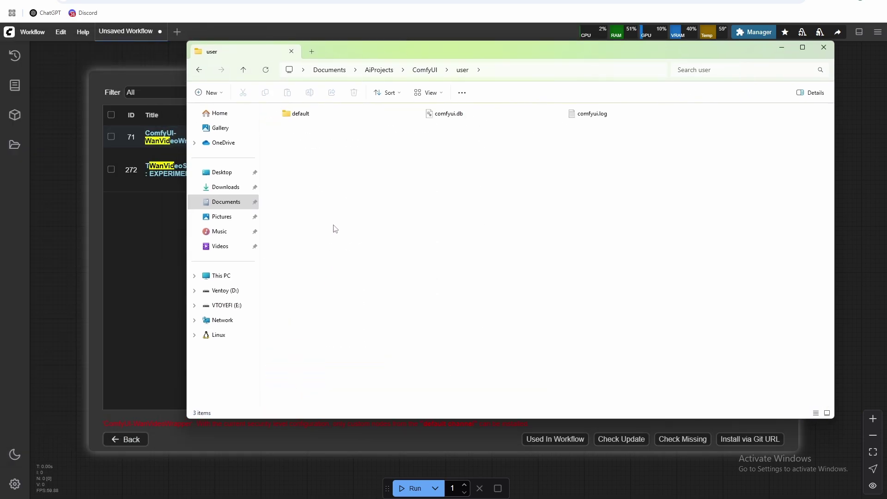
scroll(298, 117, "down", 1, "ctrl")
double_click(298, 118)
double_click(305, 124)
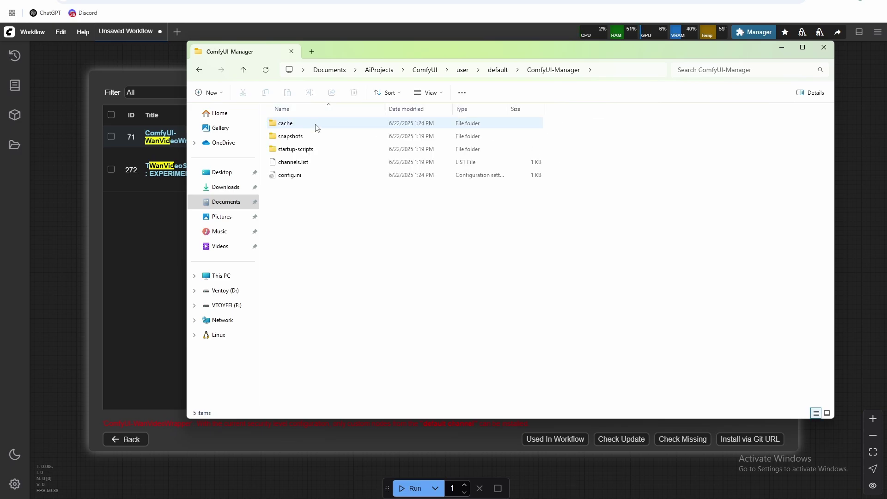
double_click(283, 176)
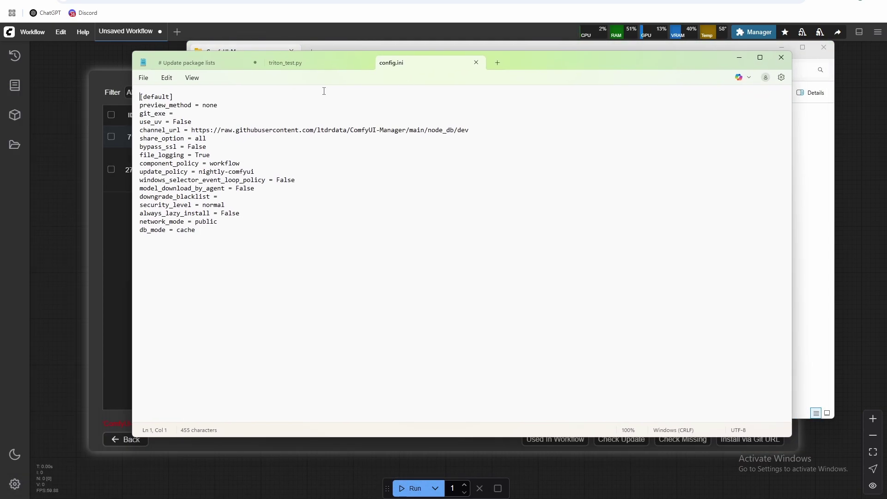
Step: Set security_level to weak in config.ini, save it, and return to ComfyUI's custom nodes manager
double_click(213, 204)
type("weak")
left_click(739, 58)
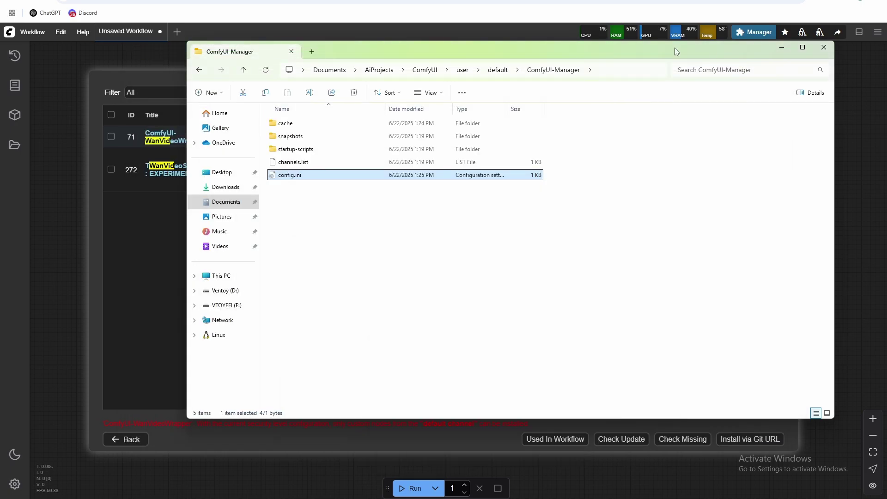
left_click(639, 50)
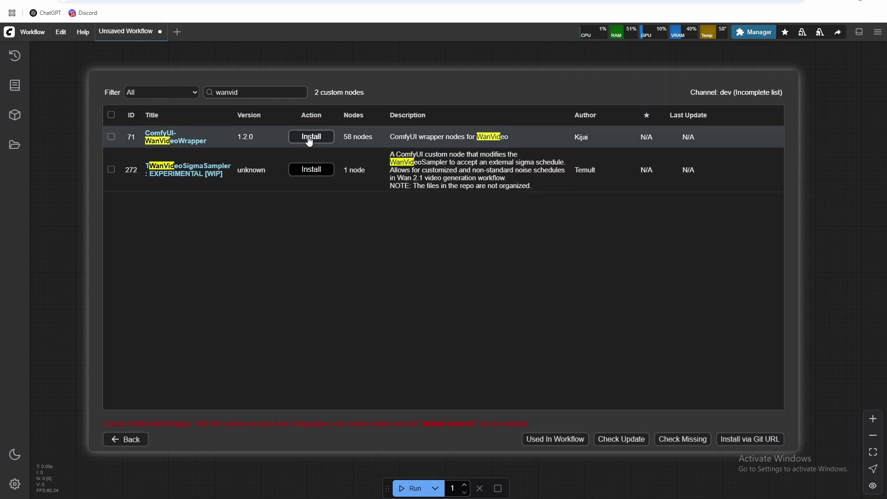
Step: Install the ComfyUI-WanVideoWrapper custom node from the dev channel results for "wanvid"
left_click(308, 137)
left_click(471, 322)
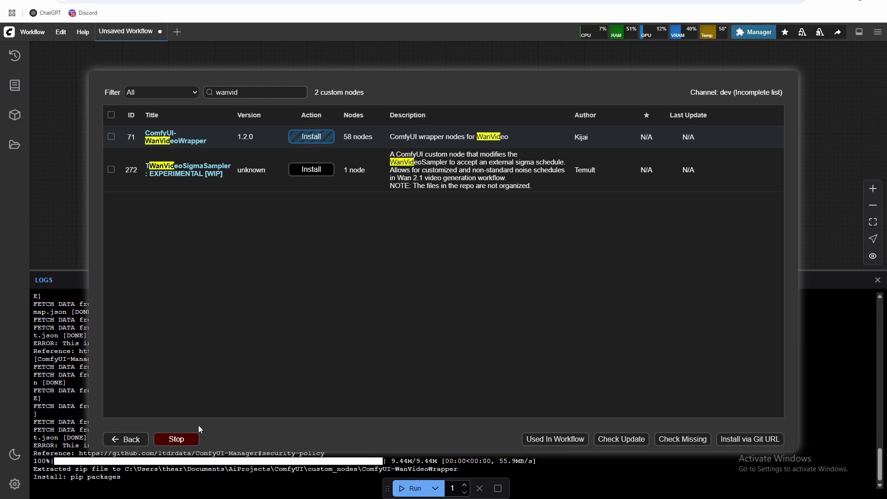
left_click(176, 438)
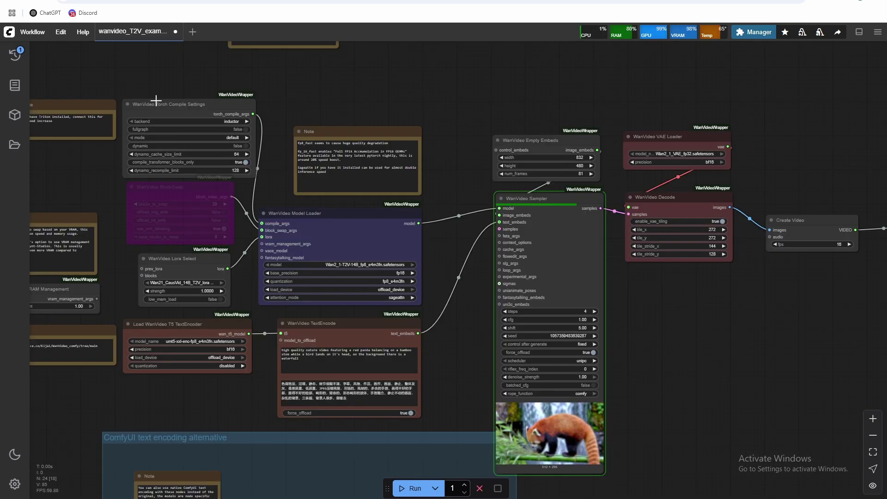
Step: Examine the running WanVideo T2V workflow, including its Torch Compile Settings, Model Loader attention mode, Sampler progress and video output nodes
scroll(496, 308, "up", 3)
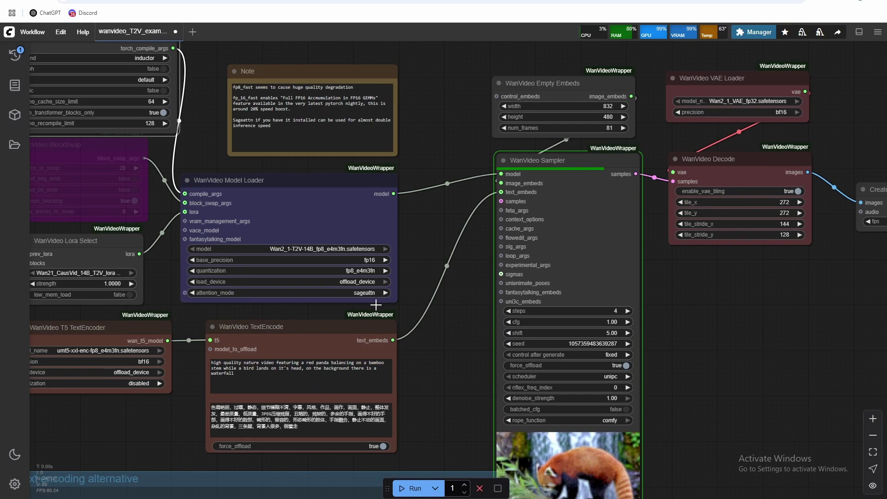
scroll(542, 336, "down", 3)
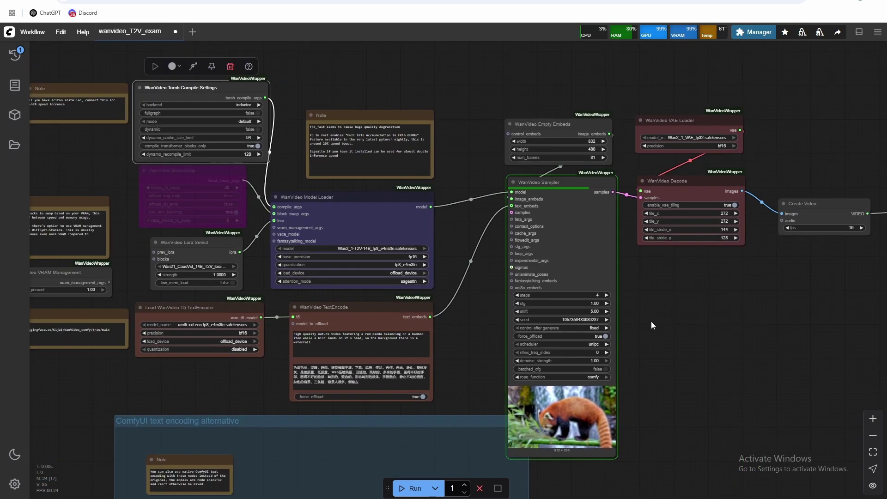
scroll(651, 320, "down", 1)
left_click_drag(650, 321, 470, 311)
left_click_drag(493, 279, 617, 330)
left_click_drag(403, 330, 446, 351)
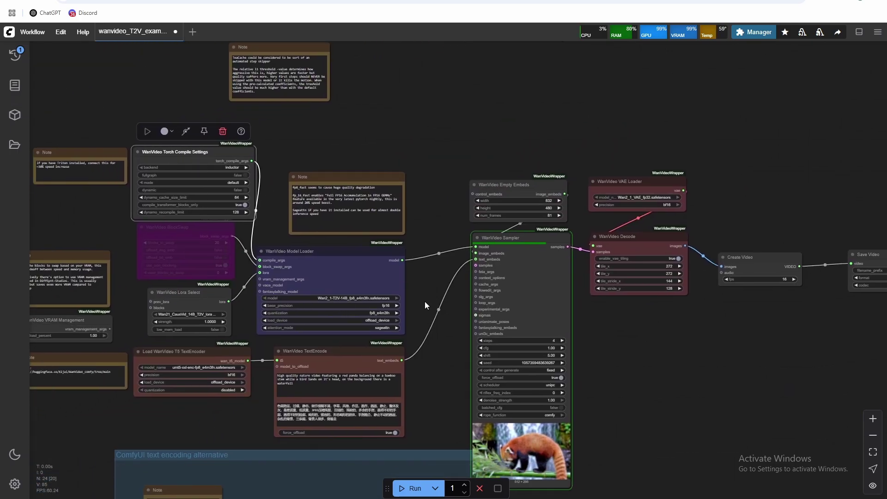
left_click_drag(591, 343, 529, 297)
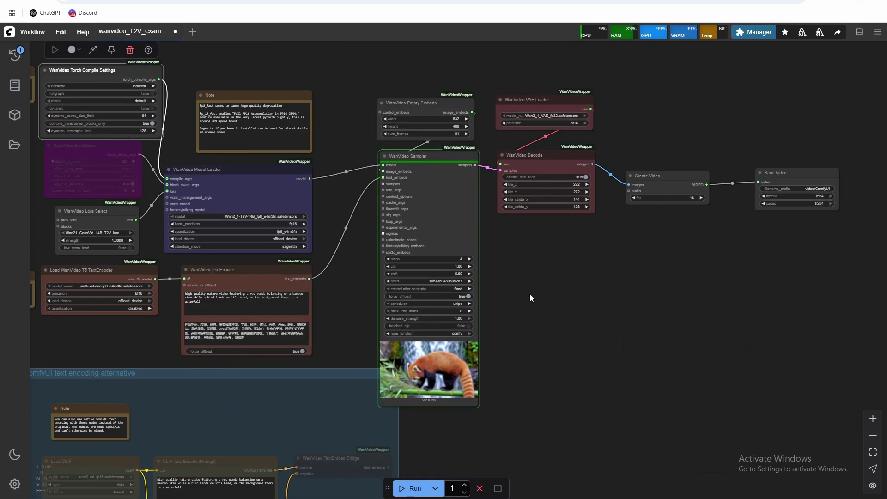